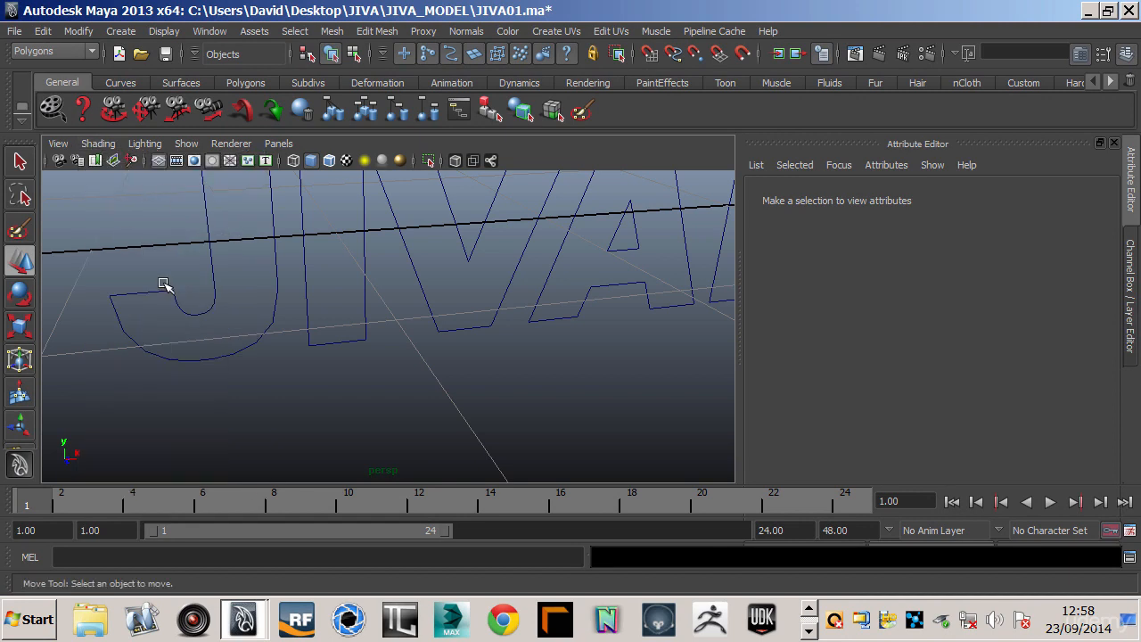
- Check where the letter J's outline curve sits within group1 in the Outliner
left_click(192, 79)
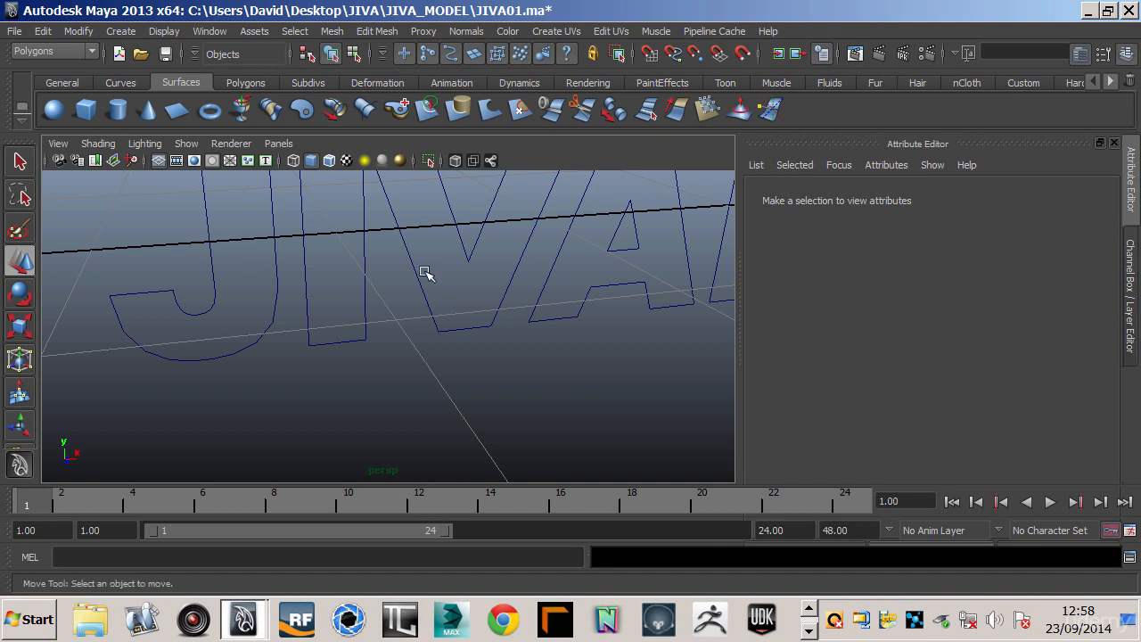
left_click_drag(433, 262, 433, 316, "alt")
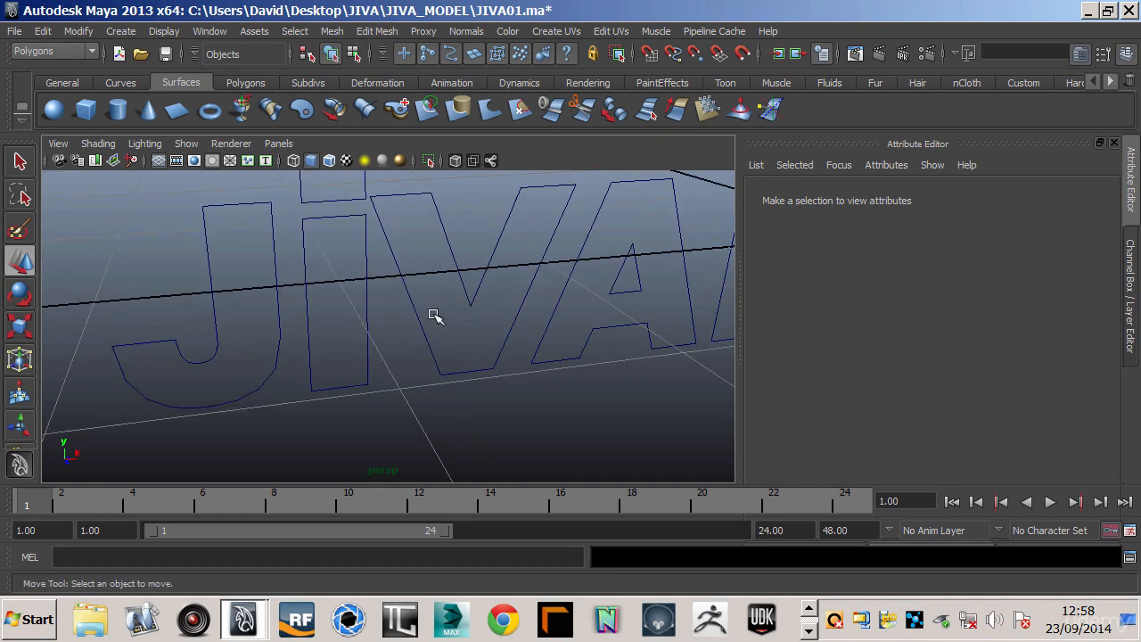
left_click(276, 309)
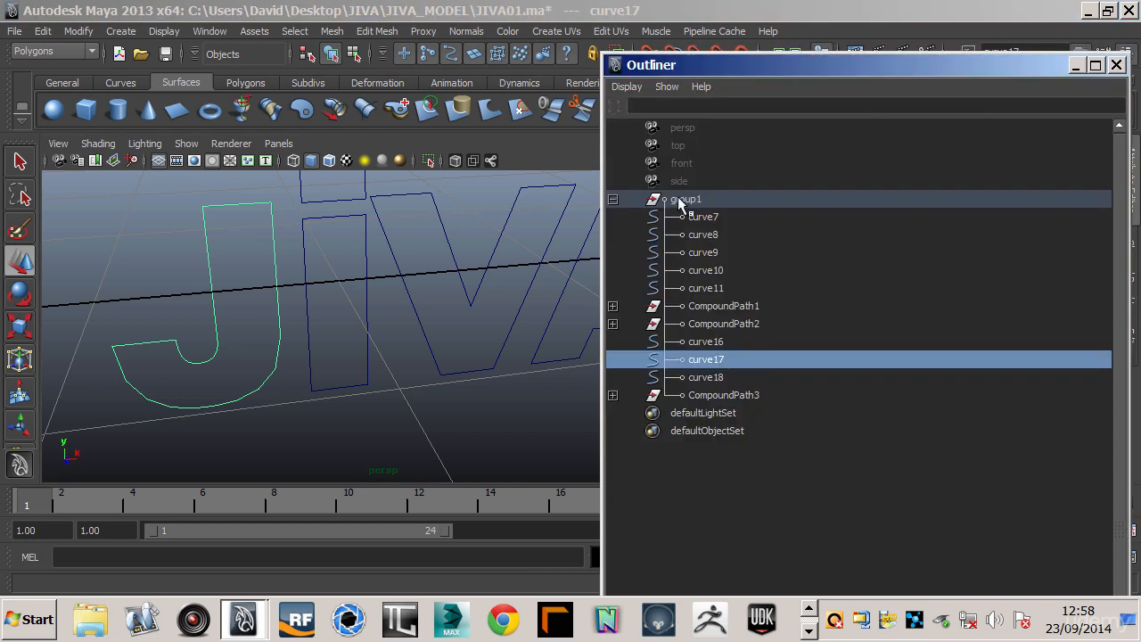
left_click(684, 199)
left_click(277, 317)
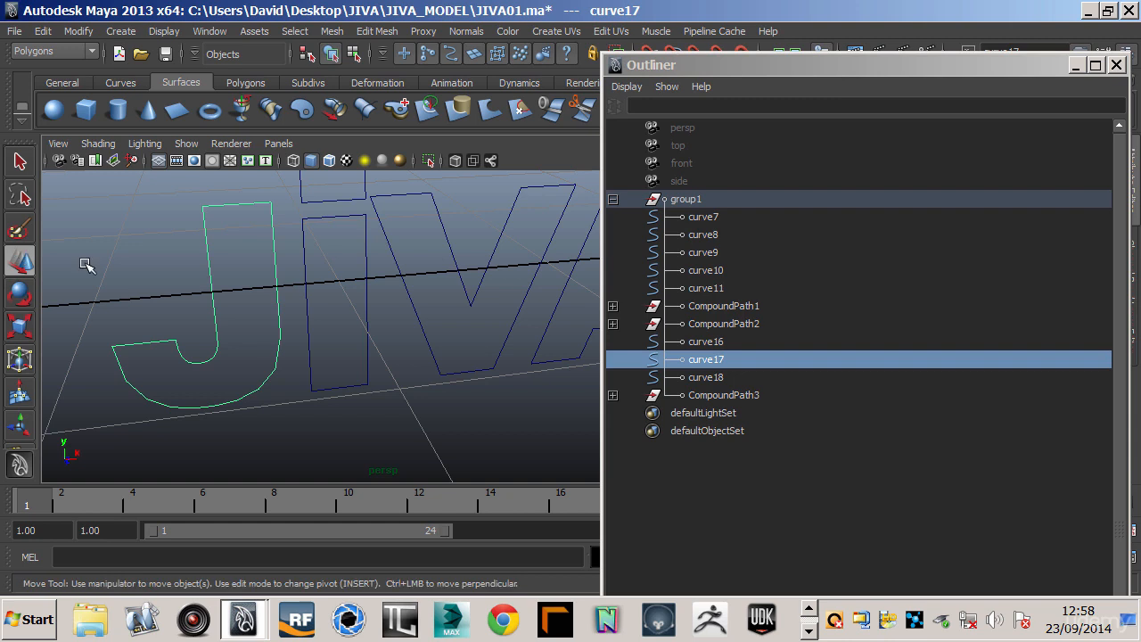
left_click(124, 274)
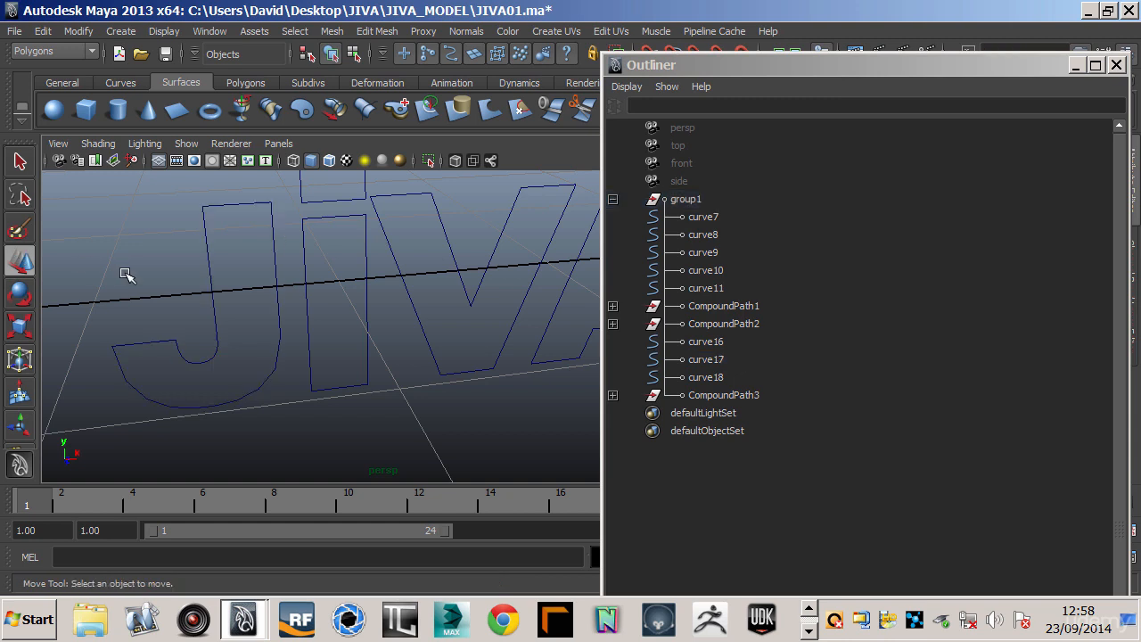
- Create a planar surface from the letter J's outline curve
left_click(207, 260)
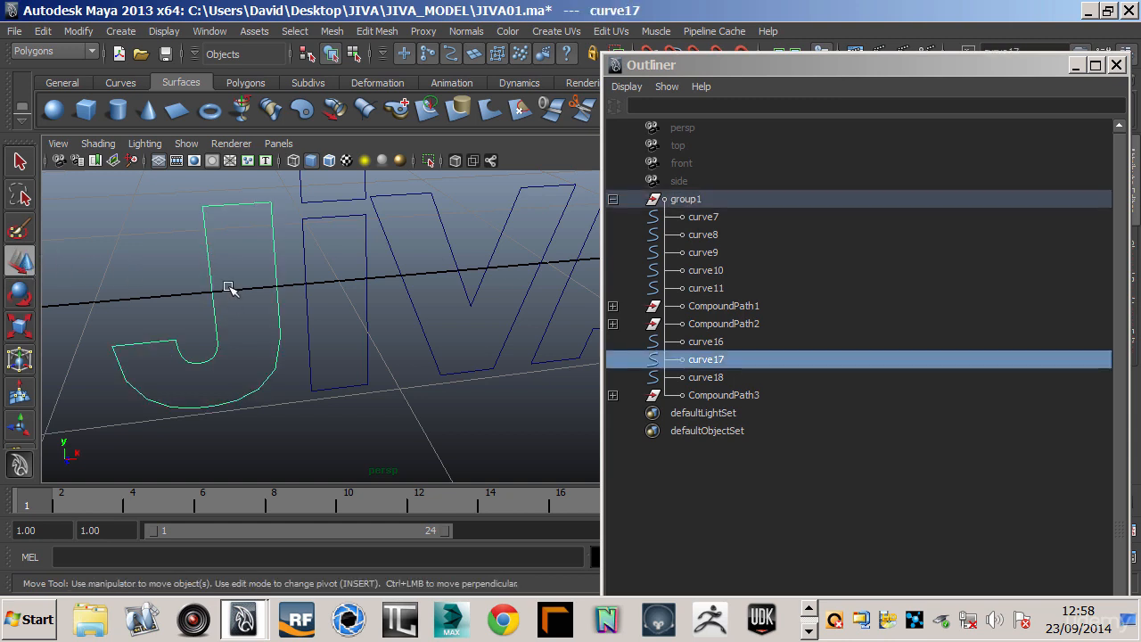
key("ctrl+a")
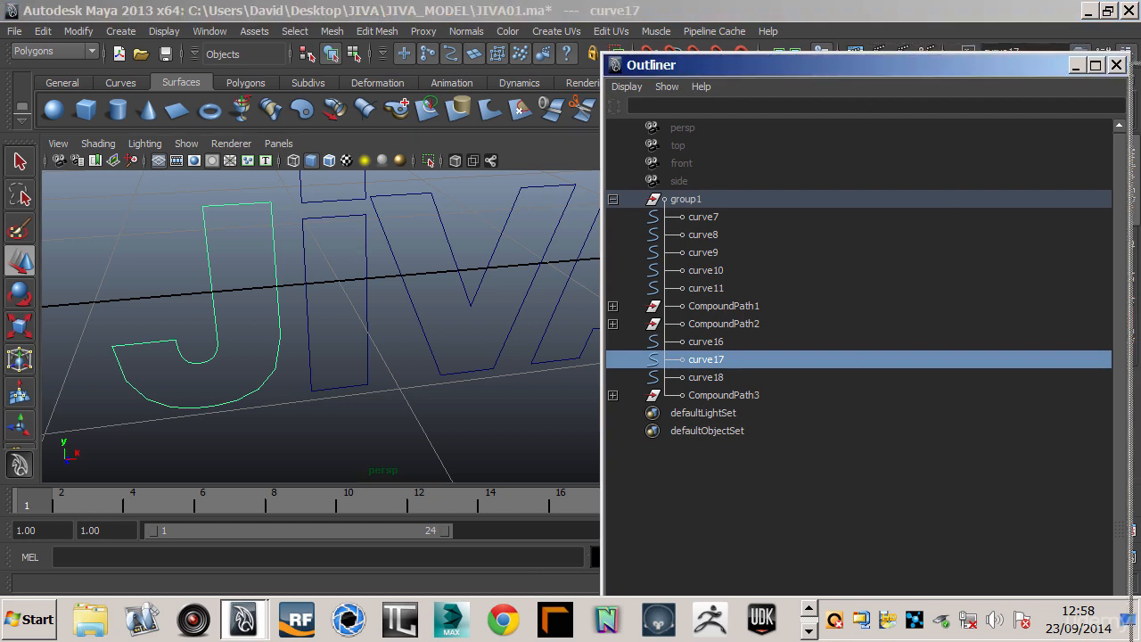
left_click(1115, 64)
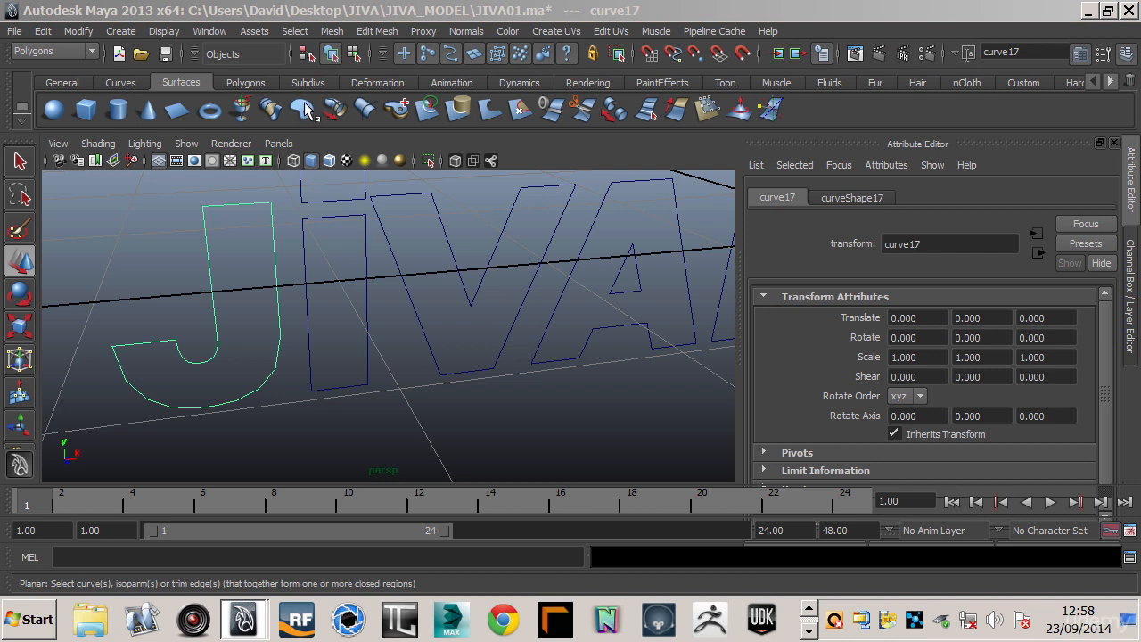
left_click(89, 51)
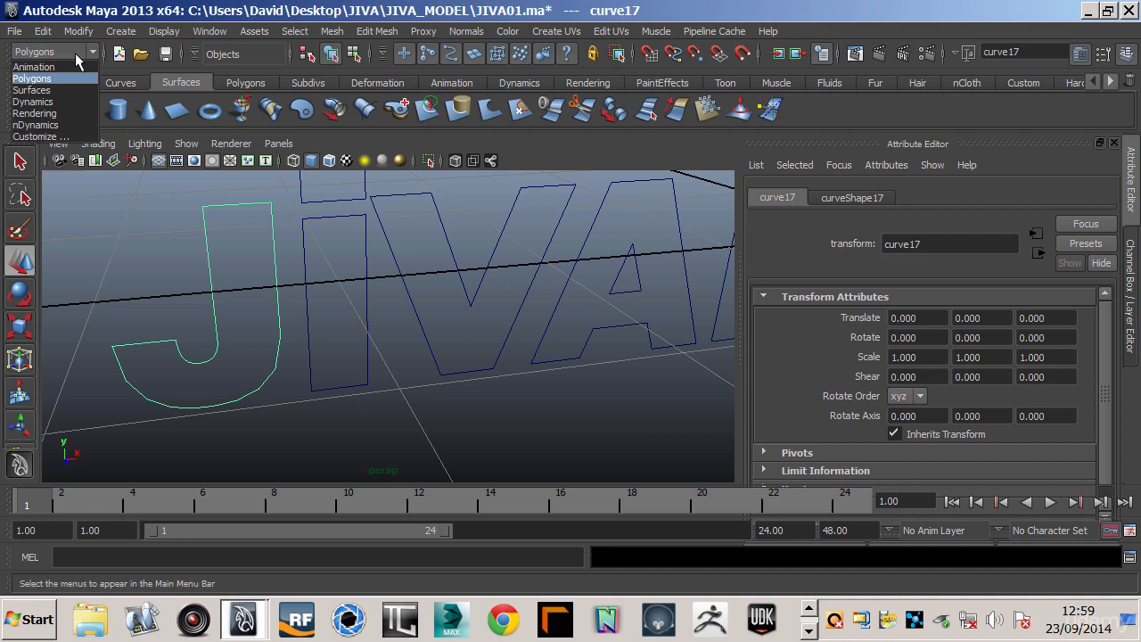
left_click(37, 90)
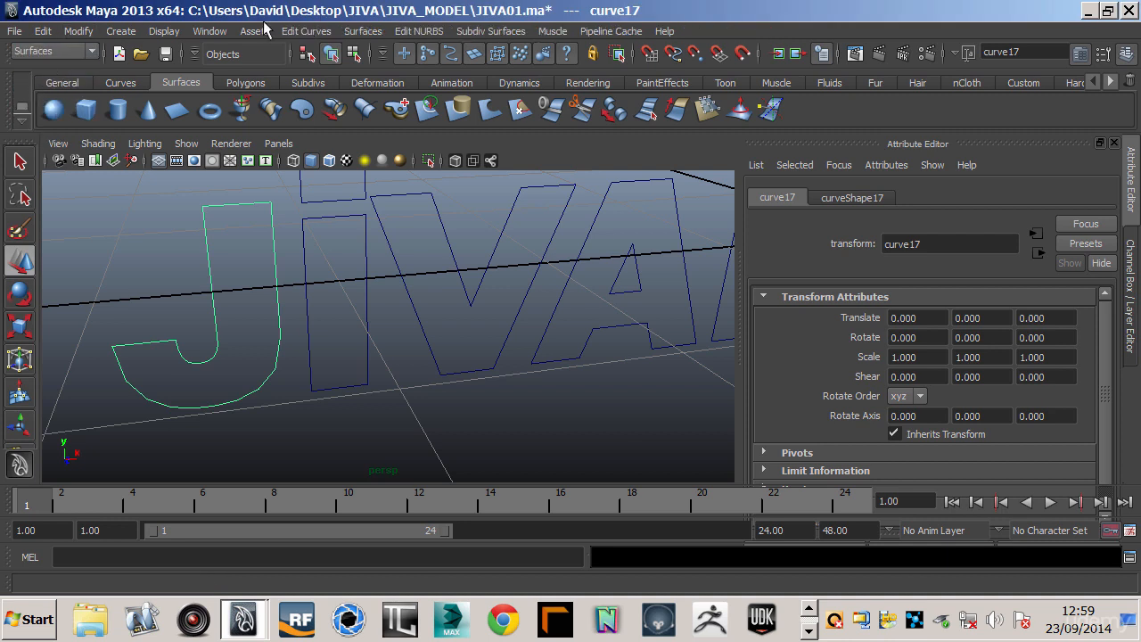
left_click(361, 34)
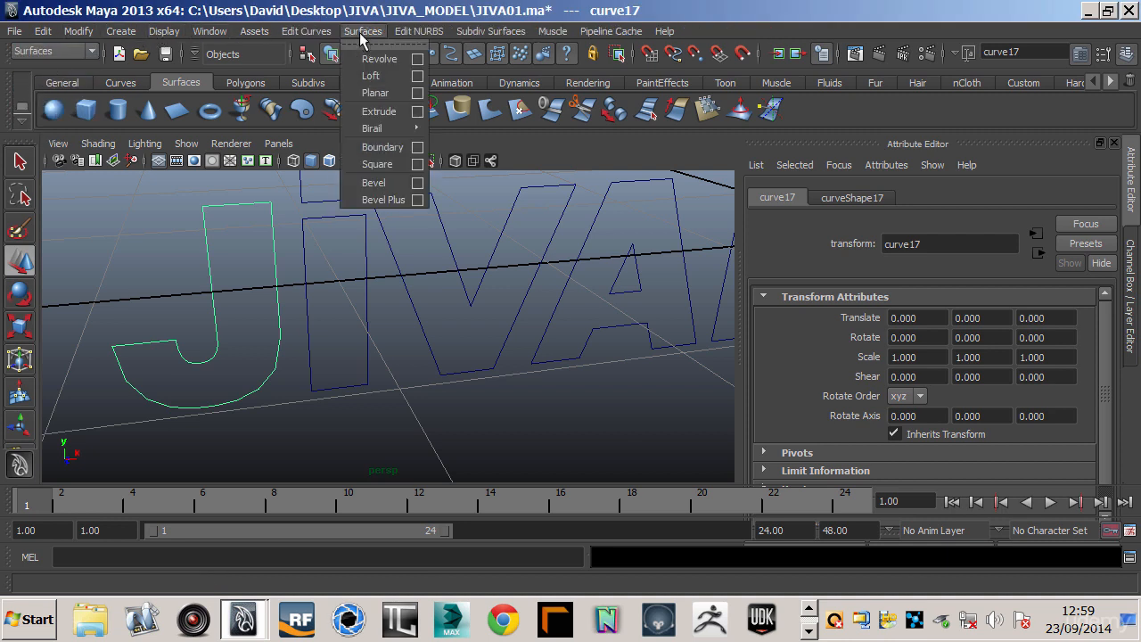
left_click(374, 94)
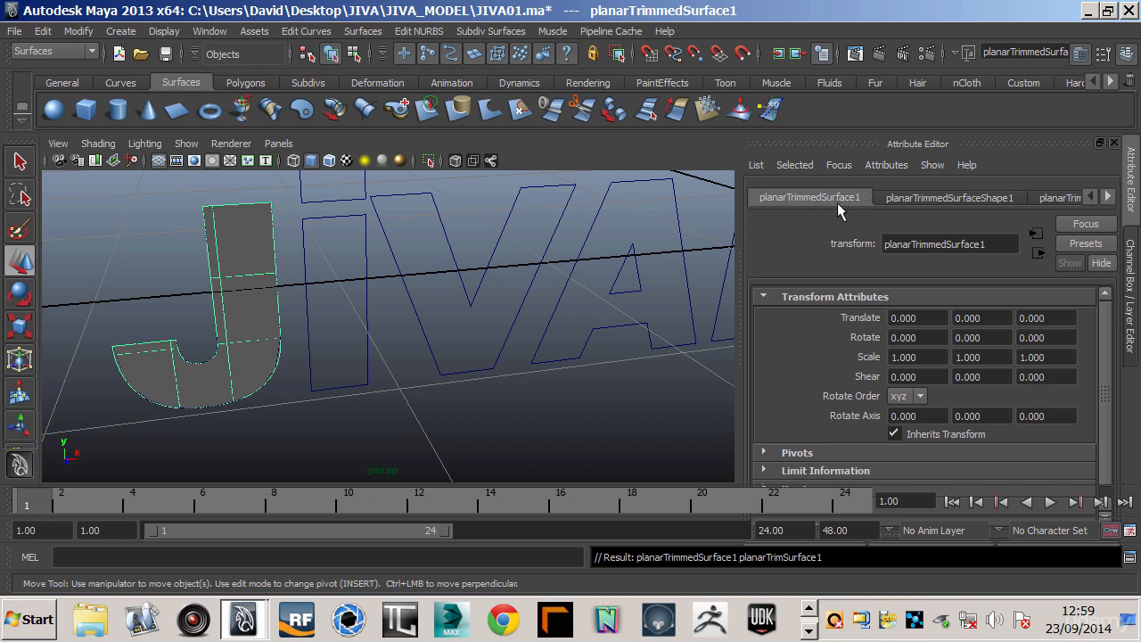
- Set the J surface's NURBS display Divisions U and Divisions V to 16
left_click(1049, 197)
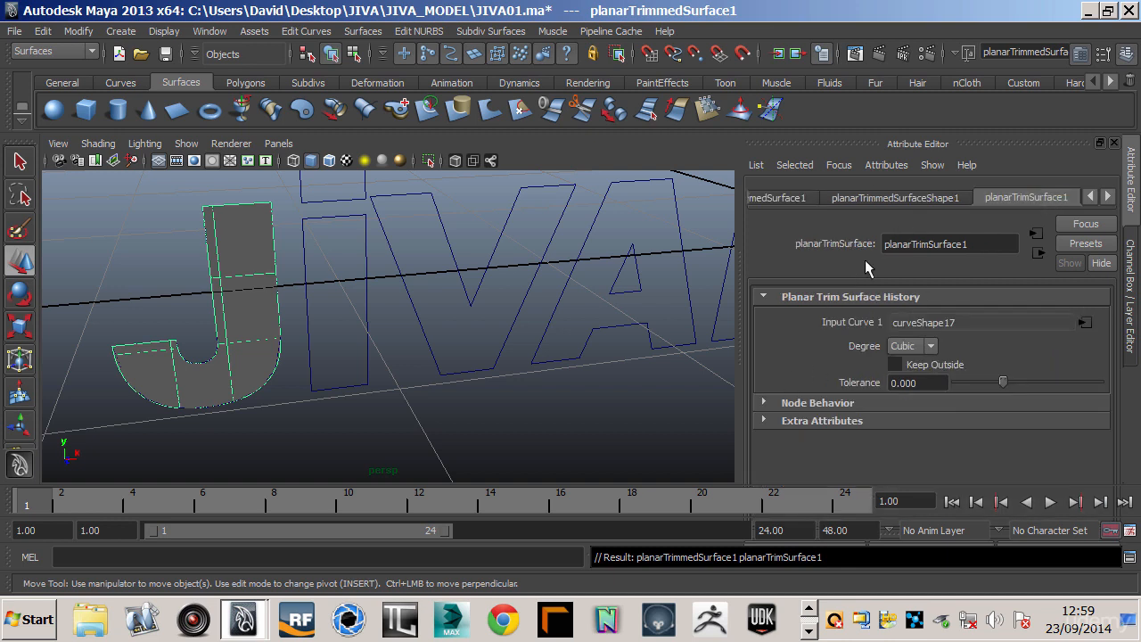
left_click(933, 198)
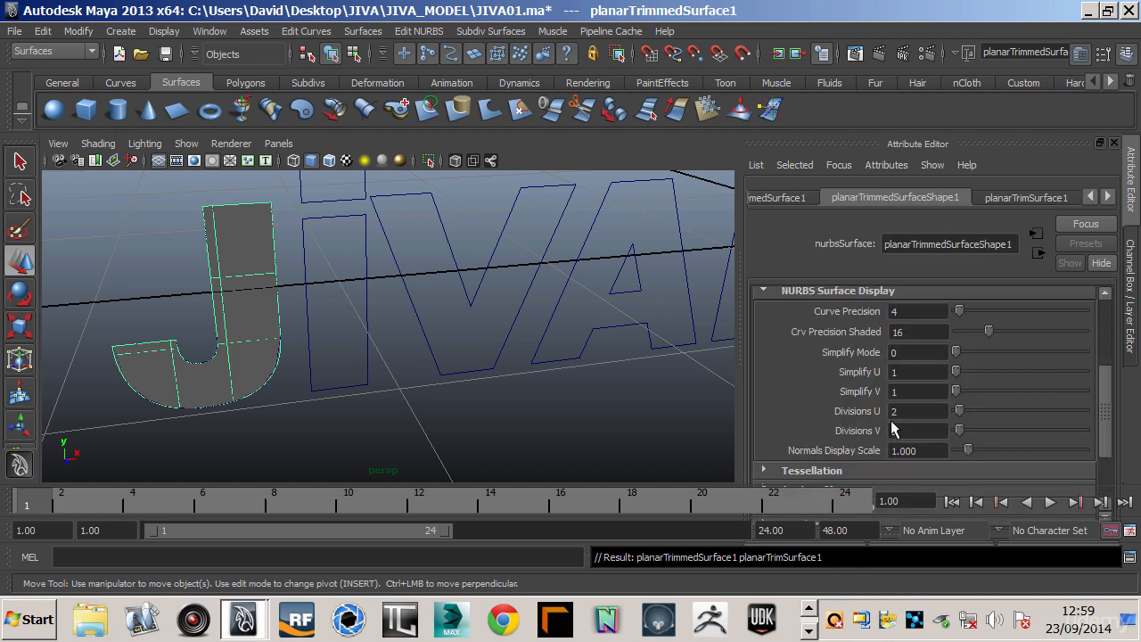
left_click_drag(959, 410, 982, 410)
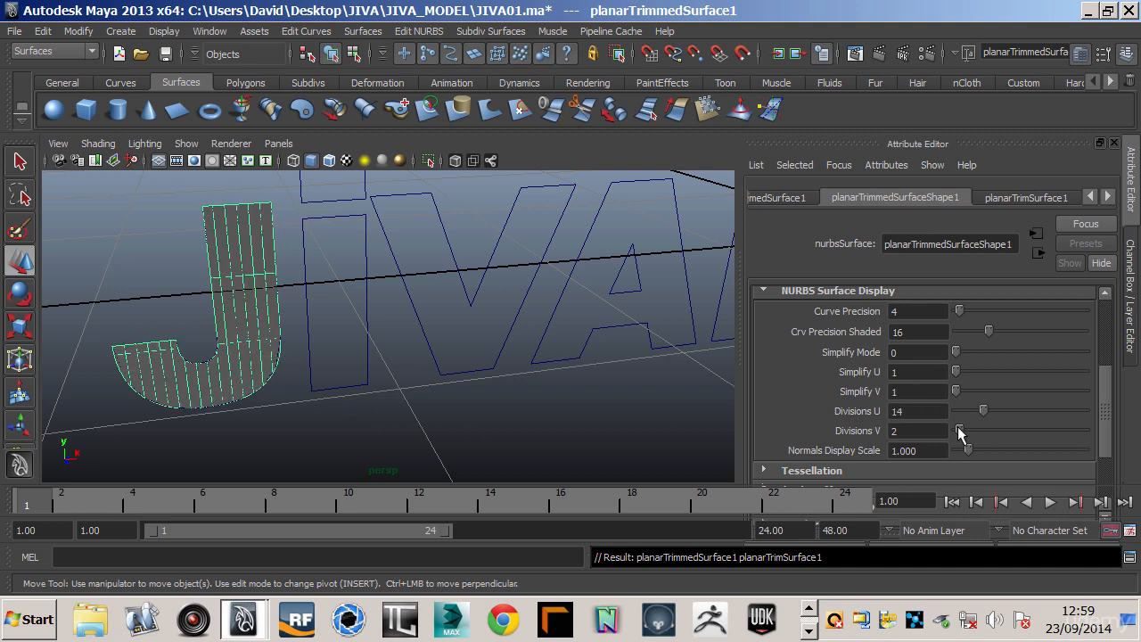
left_click_drag(957, 425, 982, 431)
double_click(906, 411)
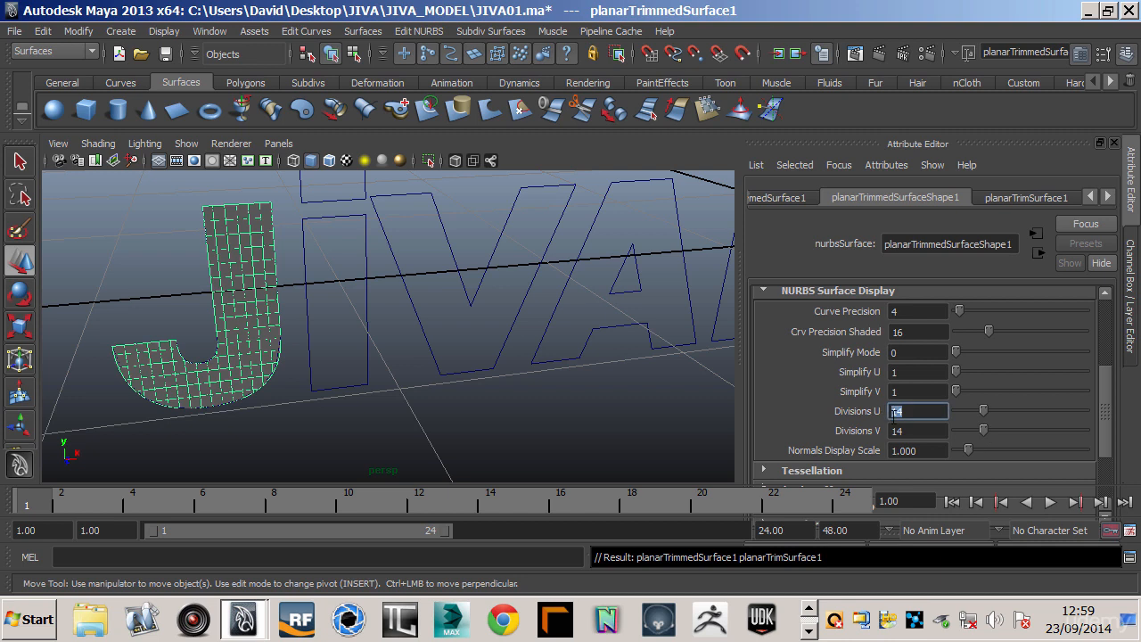
double_click(910, 432)
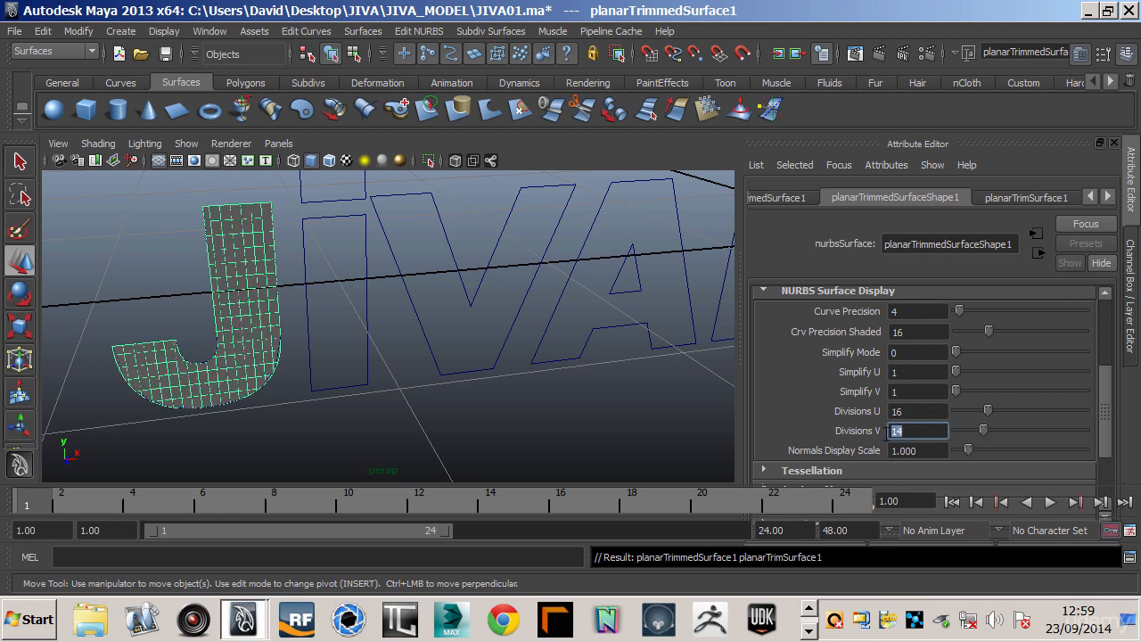
left_click(911, 411)
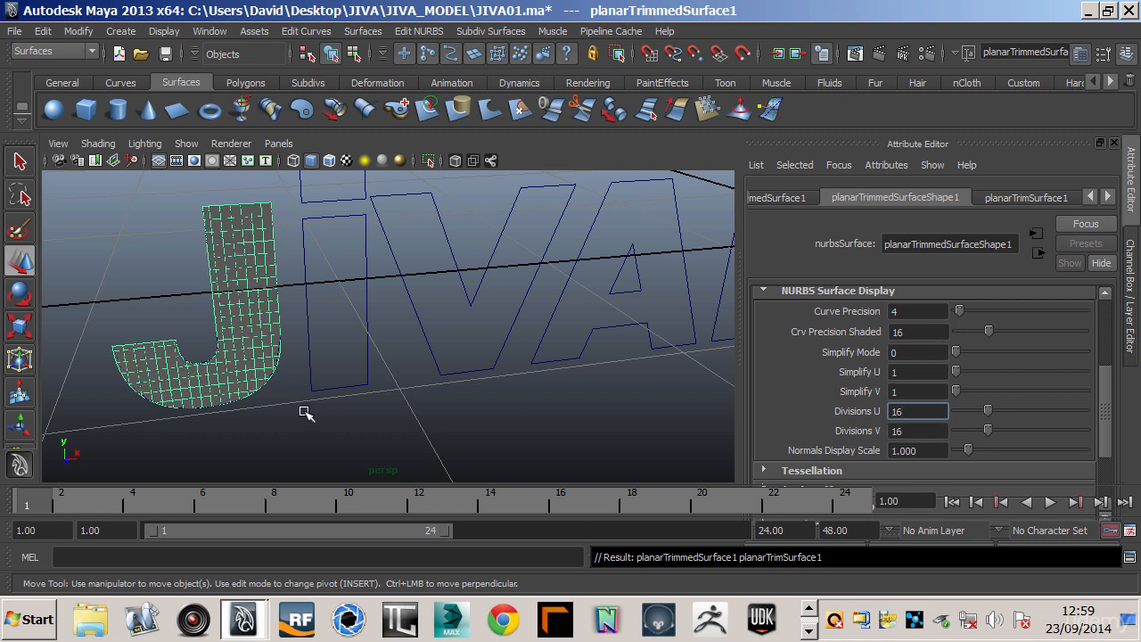
- Examine up close how the J surface's curved edge follows its outline curve, and reselect the surface
right_click_drag(283, 399, 662, 339, "alt")
middle_click_drag(337, 361, 437, 308, "alt")
right_click_drag(437, 308, 623, 294, "alt")
left_click(415, 267)
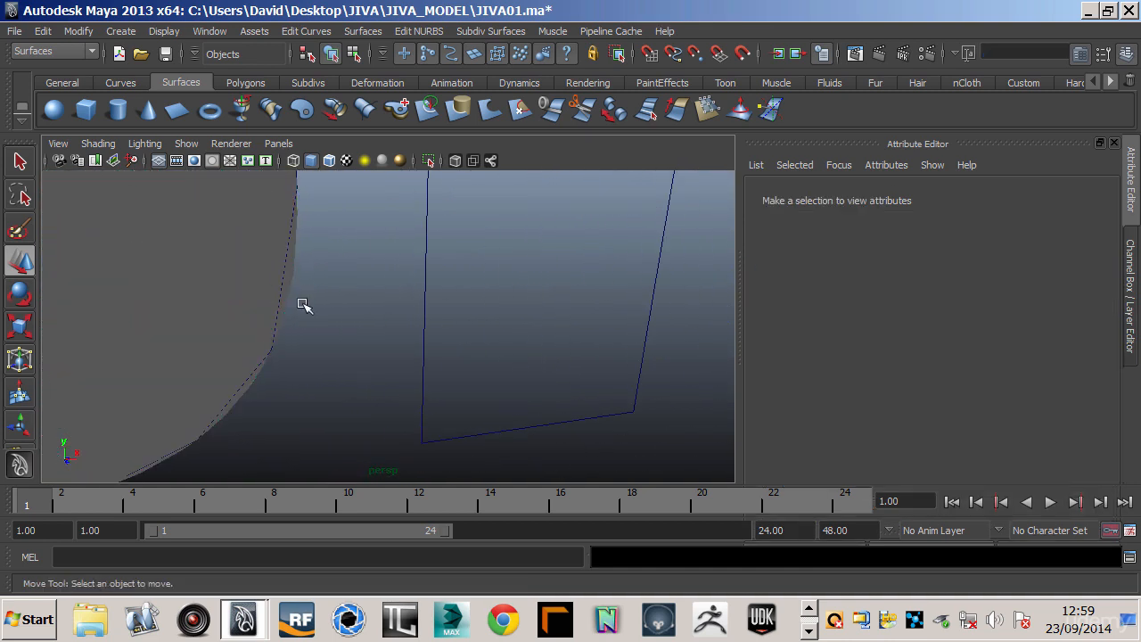
scroll(315, 308, "down", 6)
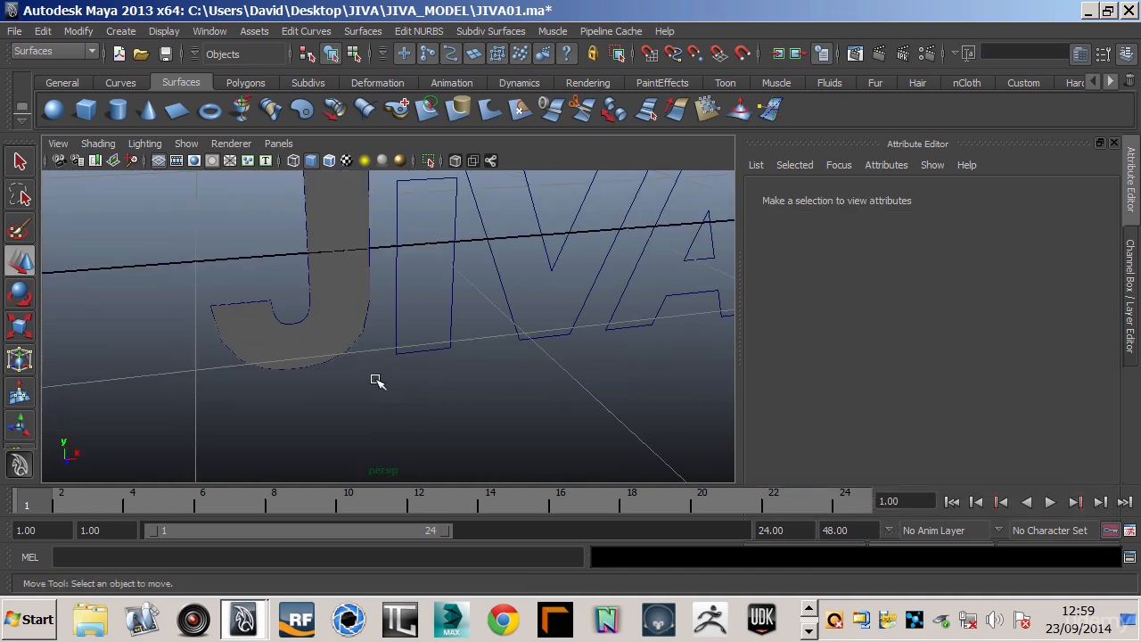
left_click_drag(471, 398, 279, 350, "alt")
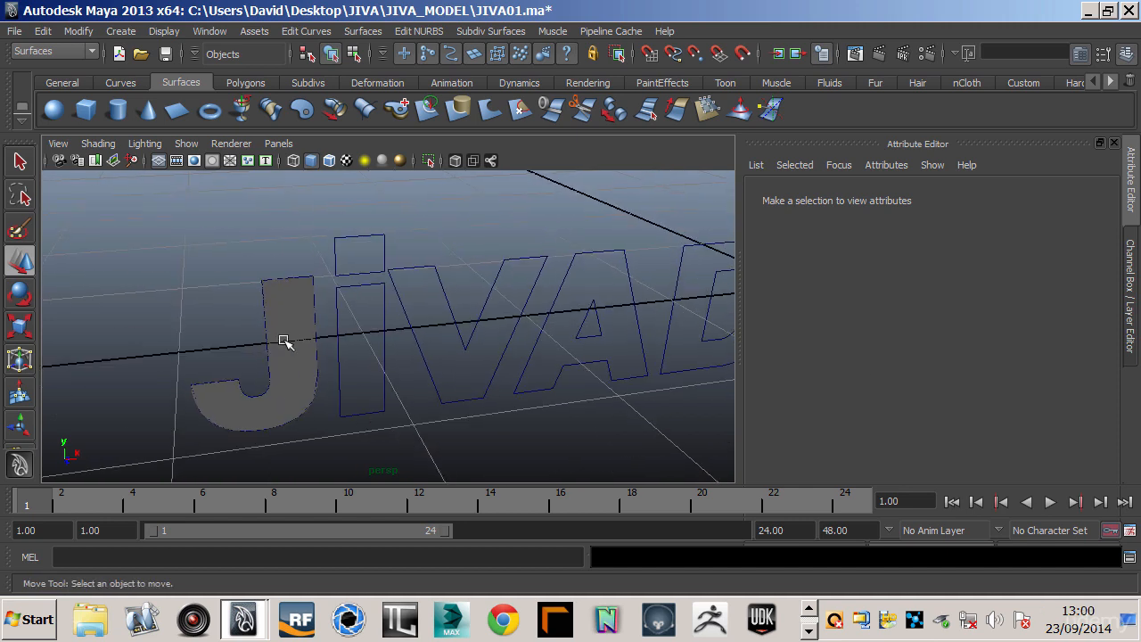
left_click(279, 350)
- Create planar surfaces from the letter i's stem and dot curves, with Divisions U and V at 0
middle_click_drag(336, 407, 275, 390, "alt")
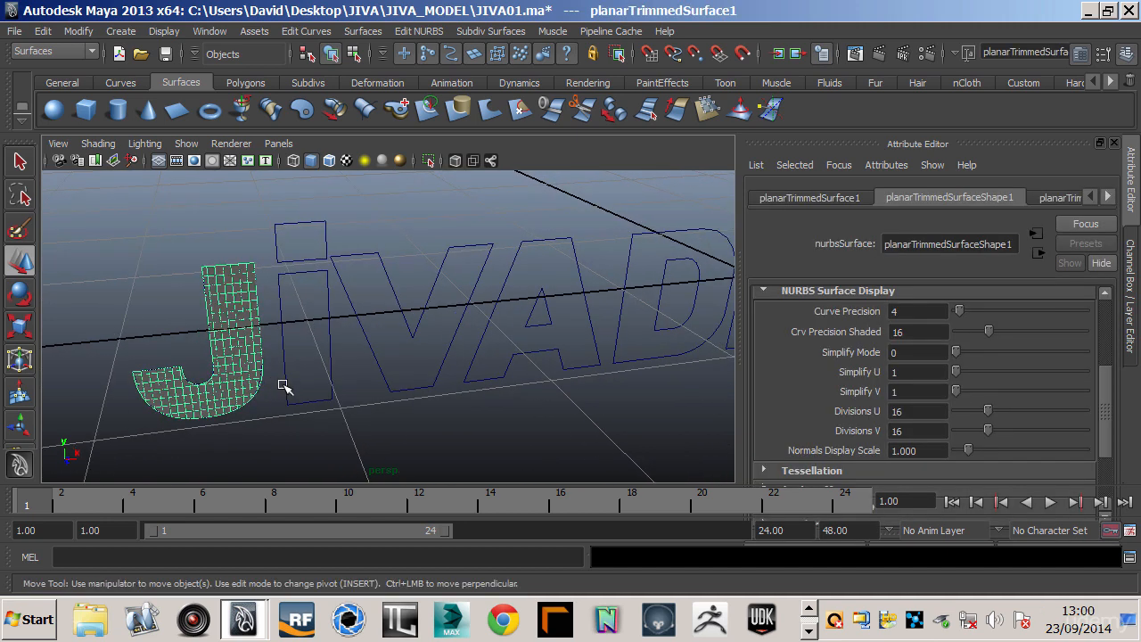
left_click(286, 383)
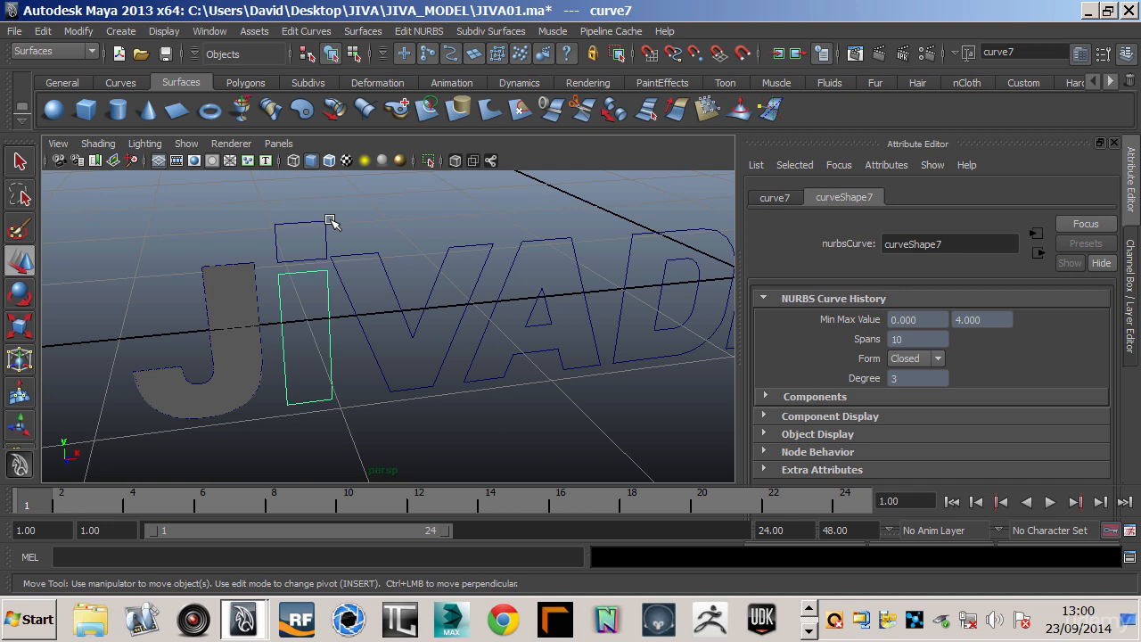
left_click(305, 109)
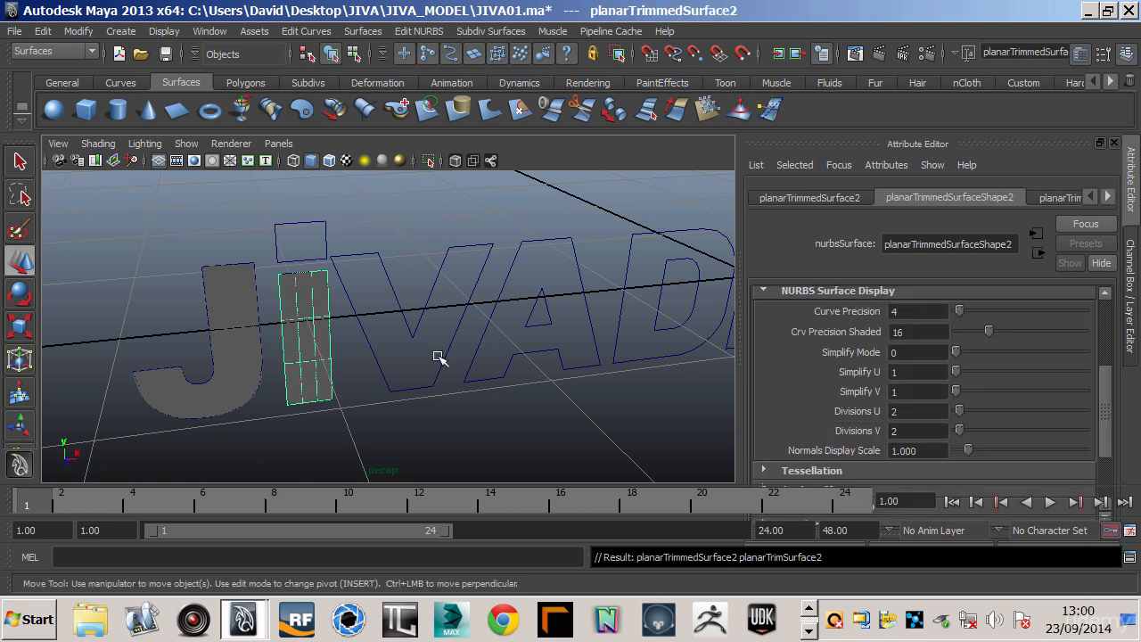
left_click_drag(959, 431, 953, 413)
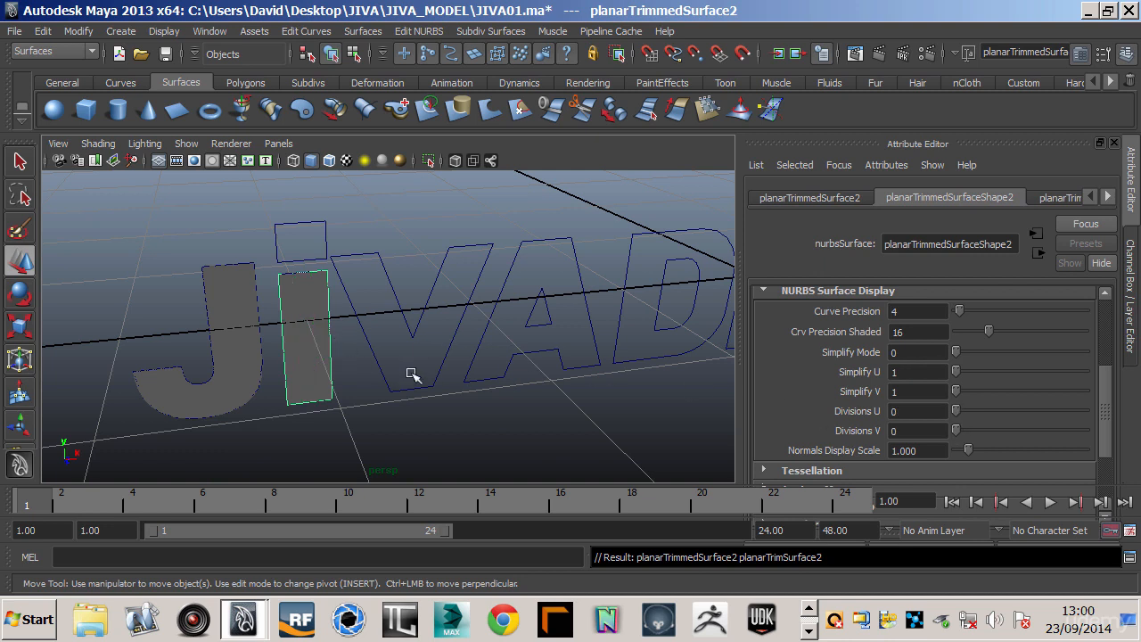
left_click(290, 262)
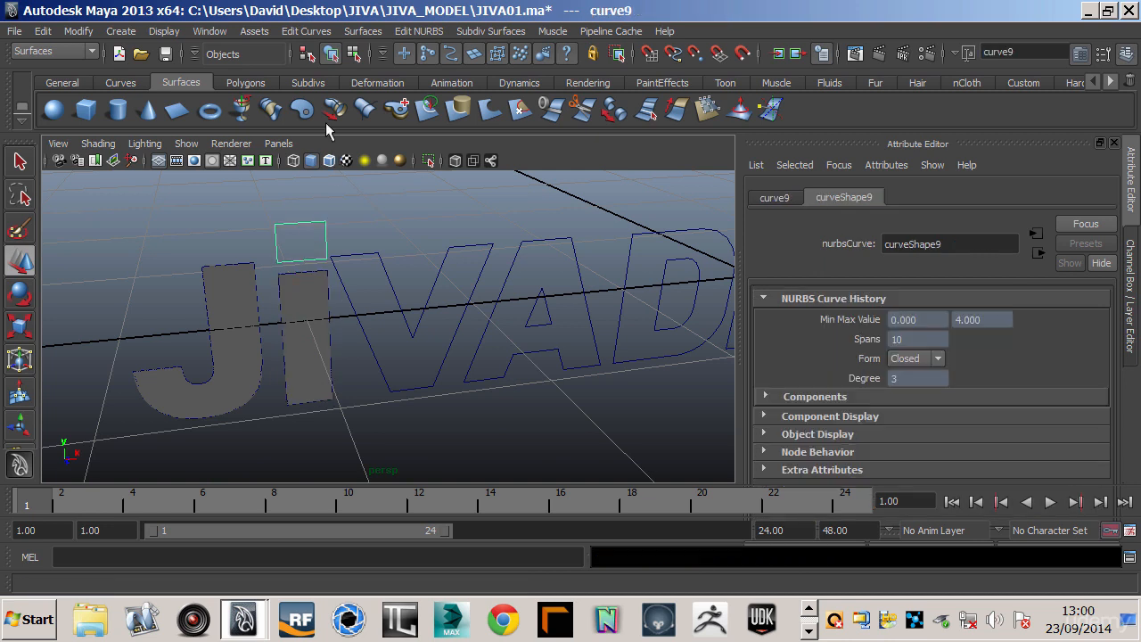
left_click(301, 108)
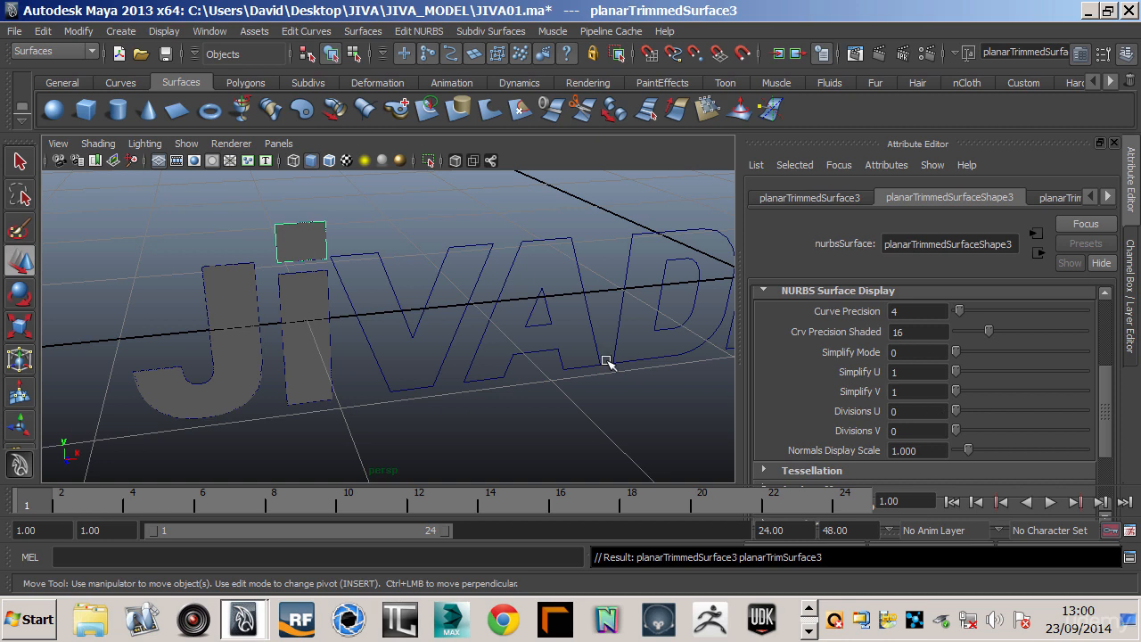
- Create a planar surface from the letter V's outline, with Divisions U at 1 and Divisions V at 2
left_click(378, 373)
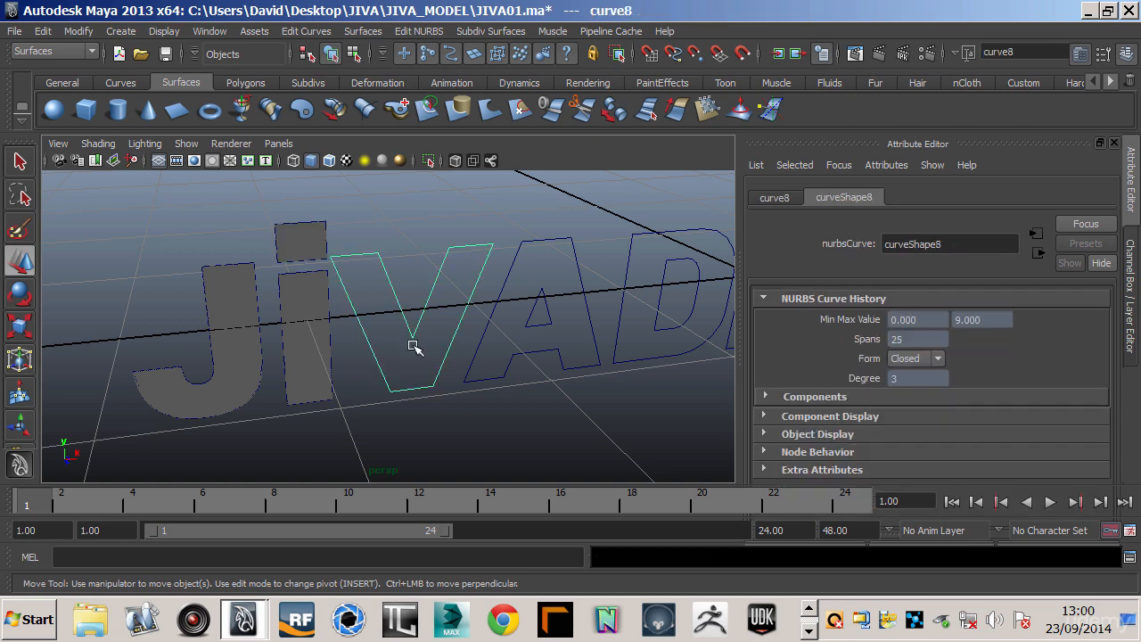
left_click(301, 109)
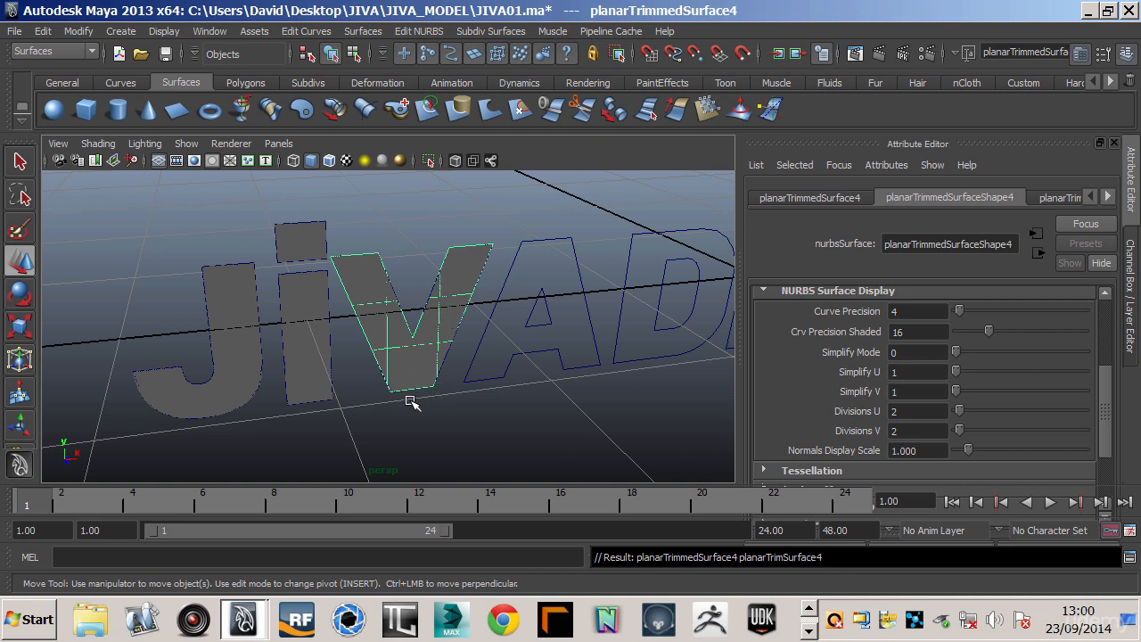
mouse_move(961, 415)
left_mouse_down()
mouse_move(955, 432)
mouse_move(959, 412)
left_mouse_up()
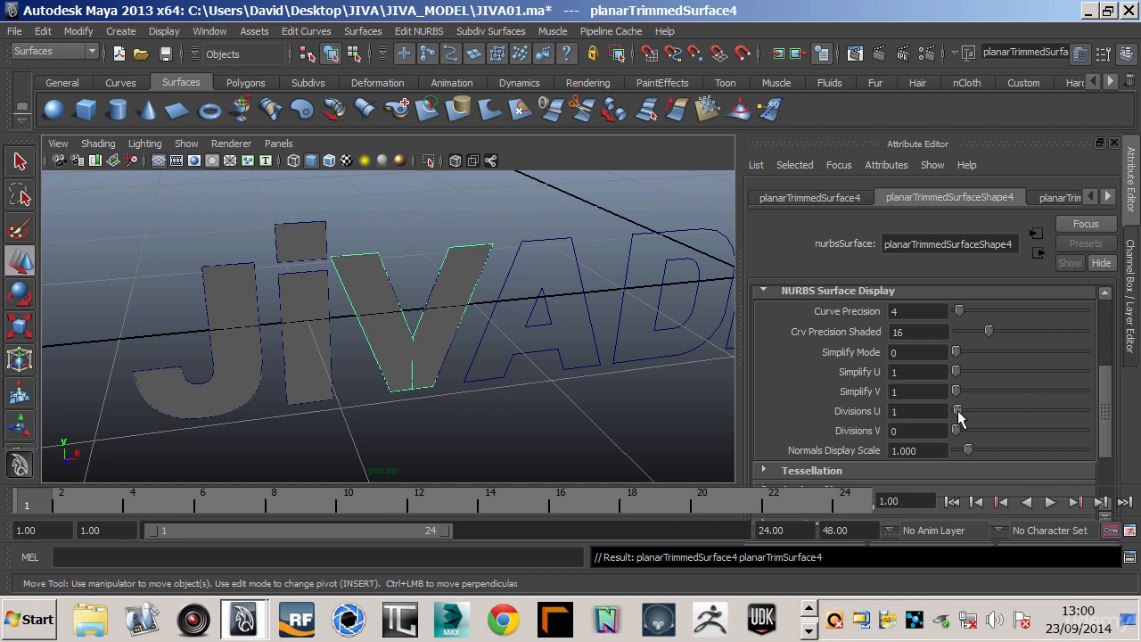
left_click_drag(958, 412, 962, 411)
mouse_move(961, 410)
left_mouse_down()
mouse_move(971, 409)
mouse_move(960, 411)
mouse_move(960, 432)
left_mouse_up()
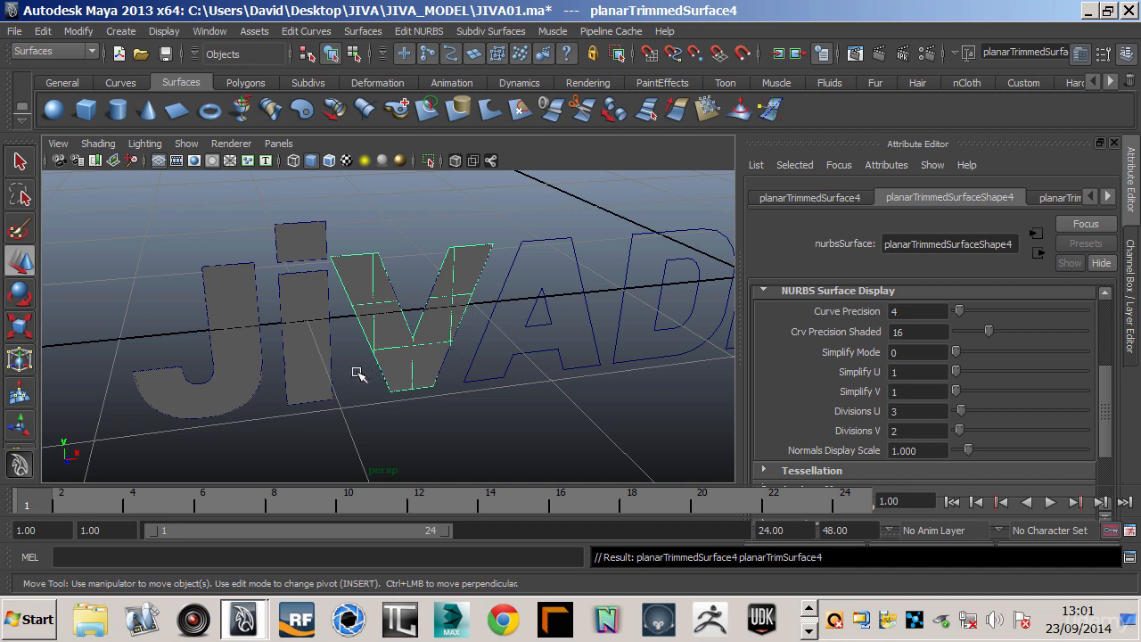
key("f")
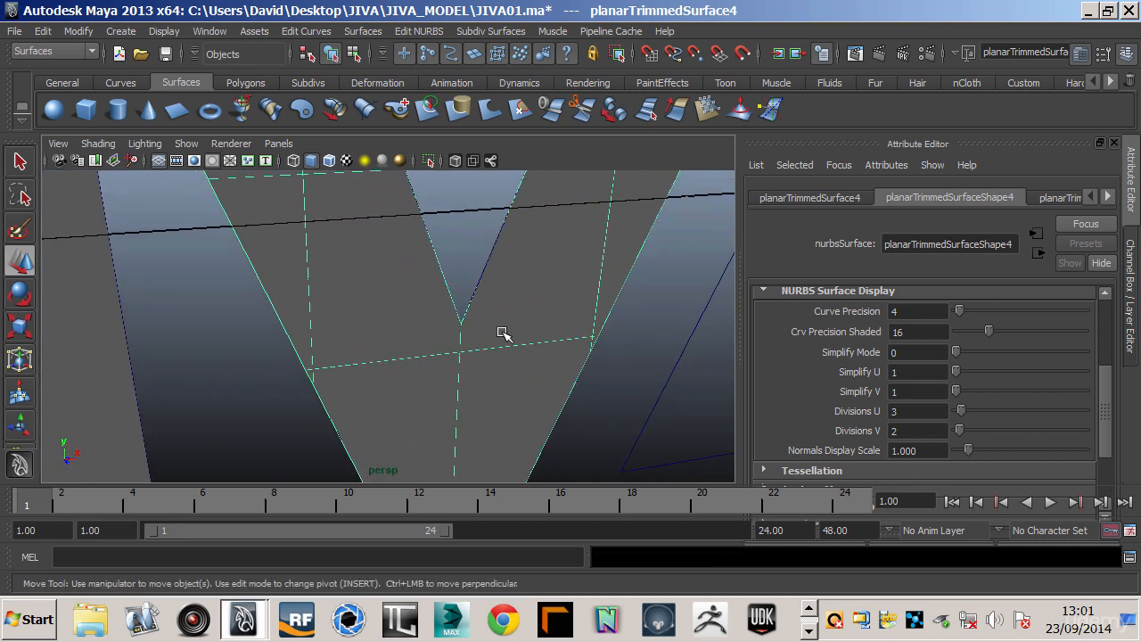
right_click_drag(555, 365, 374, 389, "alt")
right_click_drag(479, 399, 440, 402, "alt")
left_click_drag(964, 412, 958, 413)
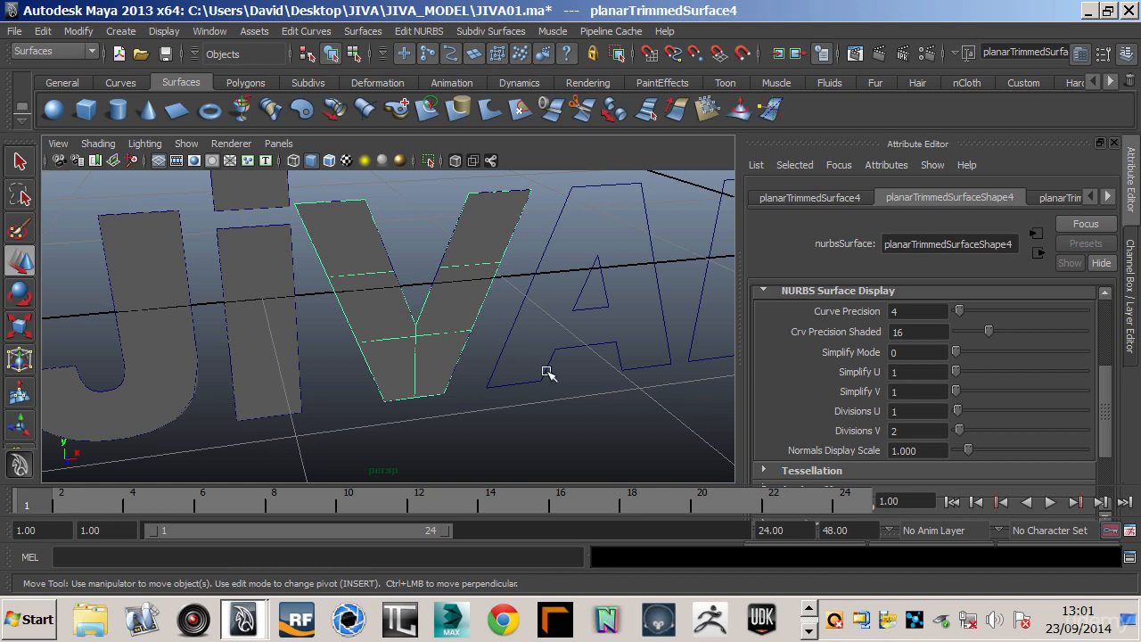
- Create a planar surface from the outer outline curve of the first letter A
left_click(505, 350)
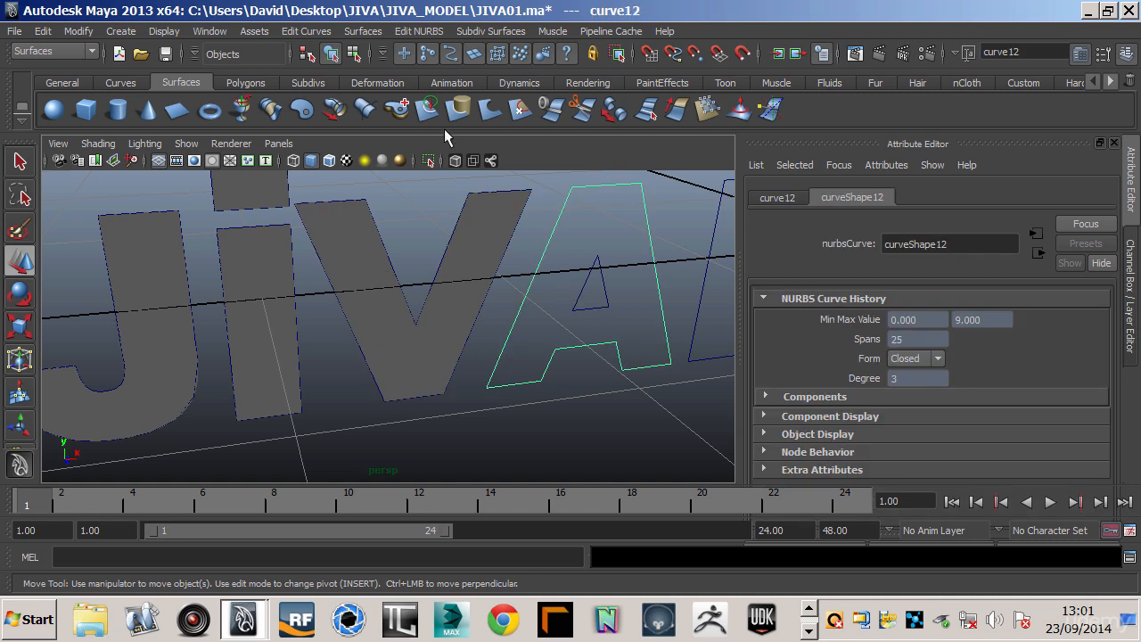
left_click(301, 110)
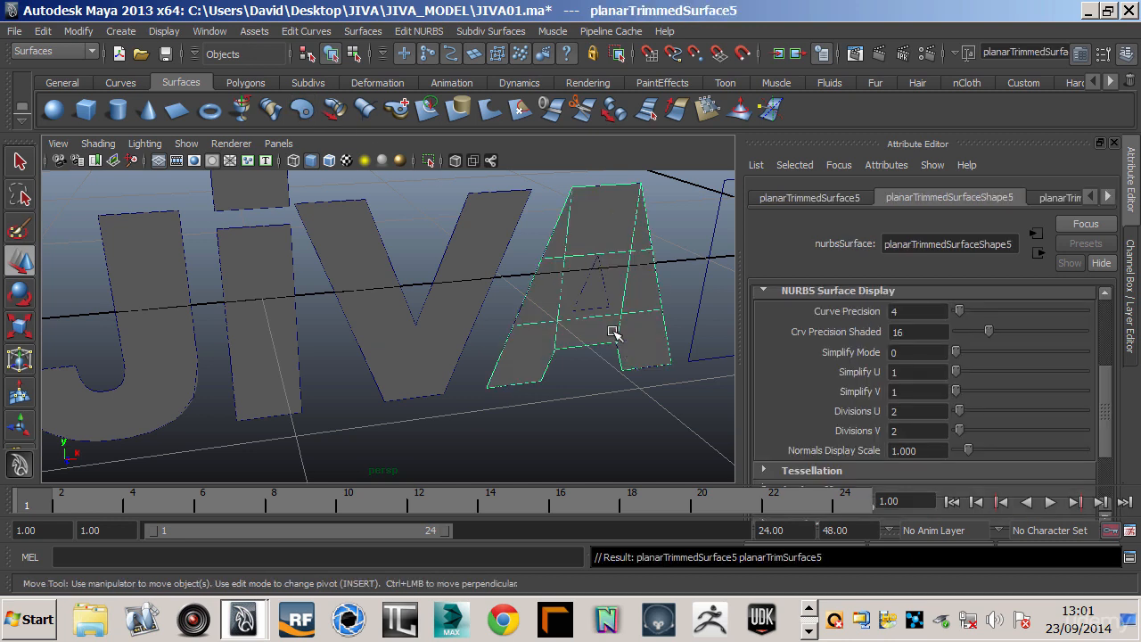
- Create a planar surface from the letter D's outer outline curve, with Divisions U at 8 and Divisions V at 12
left_click(583, 290)
middle_click_drag(630, 321, 339, 374, "alt")
left_click(416, 339)
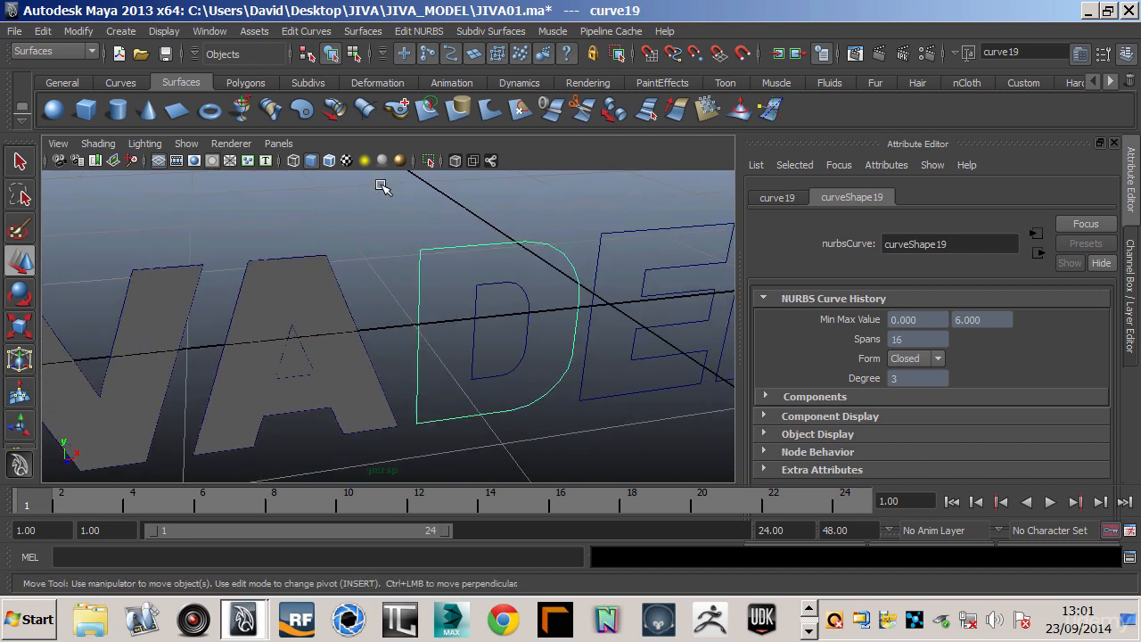
left_click(302, 109)
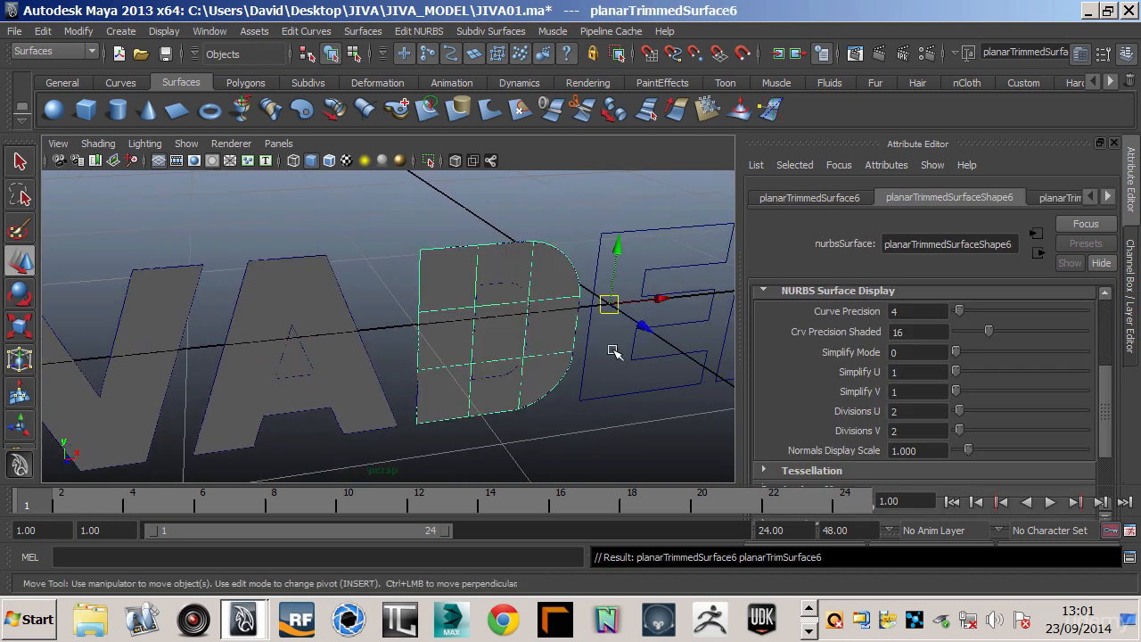
middle_click_drag(627, 341, 537, 336, "alt")
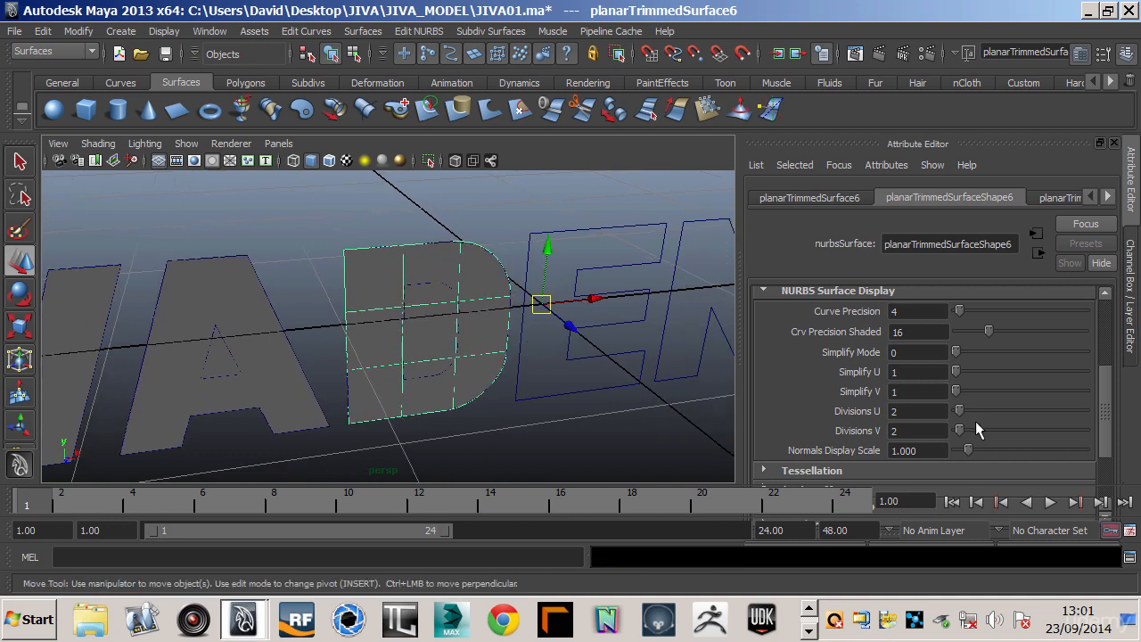
mouse_move(960, 427)
left_mouse_down()
mouse_move(979, 424)
mouse_move(971, 407)
left_mouse_up()
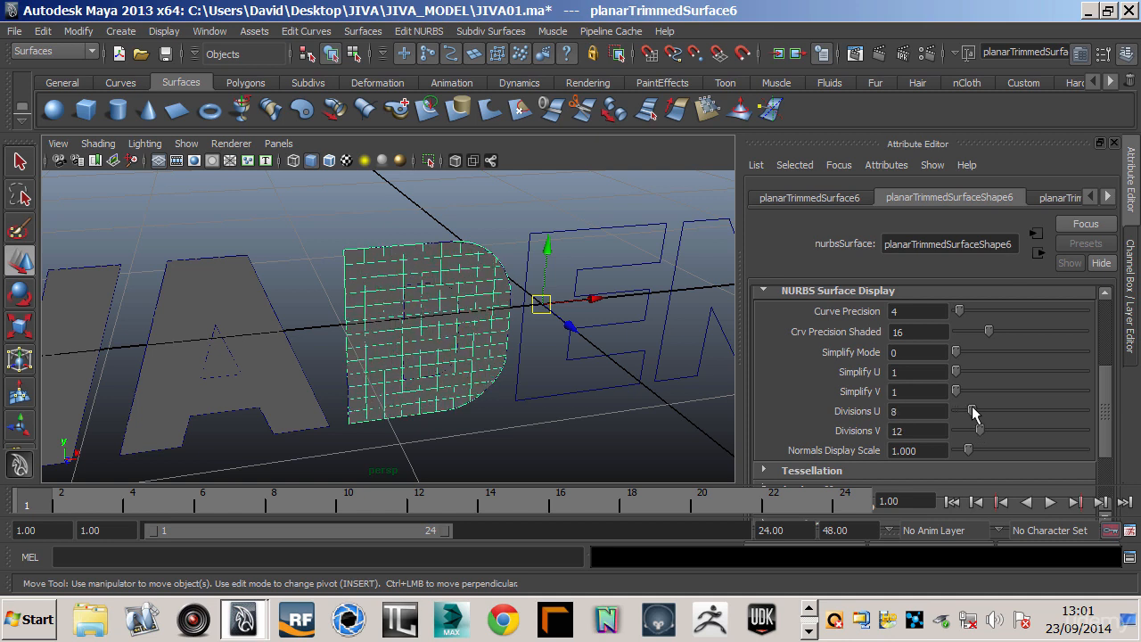
- Create a planar surface from the letter E's outline curve, with Divisions U and V at 2
left_click(518, 348)
left_click(310, 116)
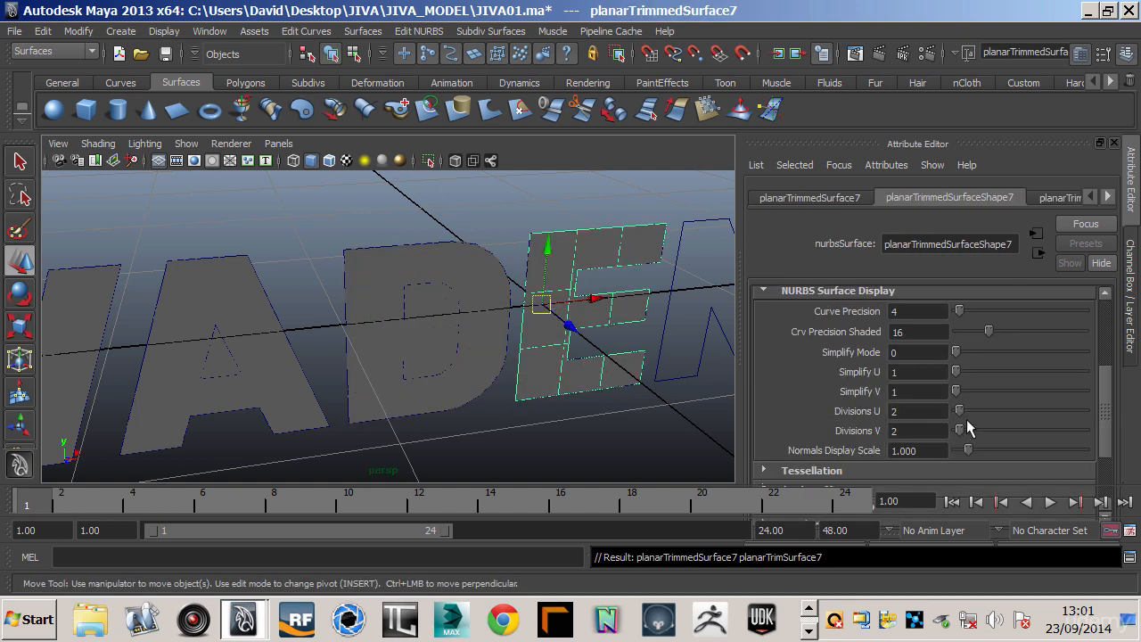
mouse_move(961, 411)
left_mouse_down()
mouse_move(972, 418)
mouse_move(962, 420)
left_mouse_up()
- Create separate planar surfaces from the outline curves of the letters N and T
middle_click_drag(606, 392, 306, 400, "alt")
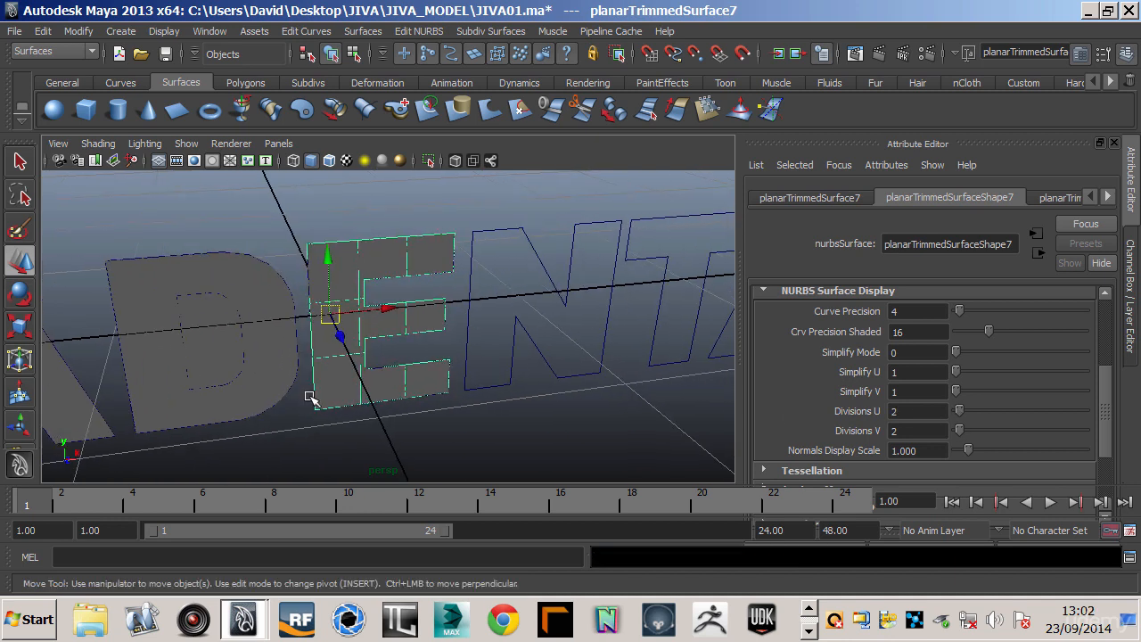
left_click(463, 301)
left_click(331, 112)
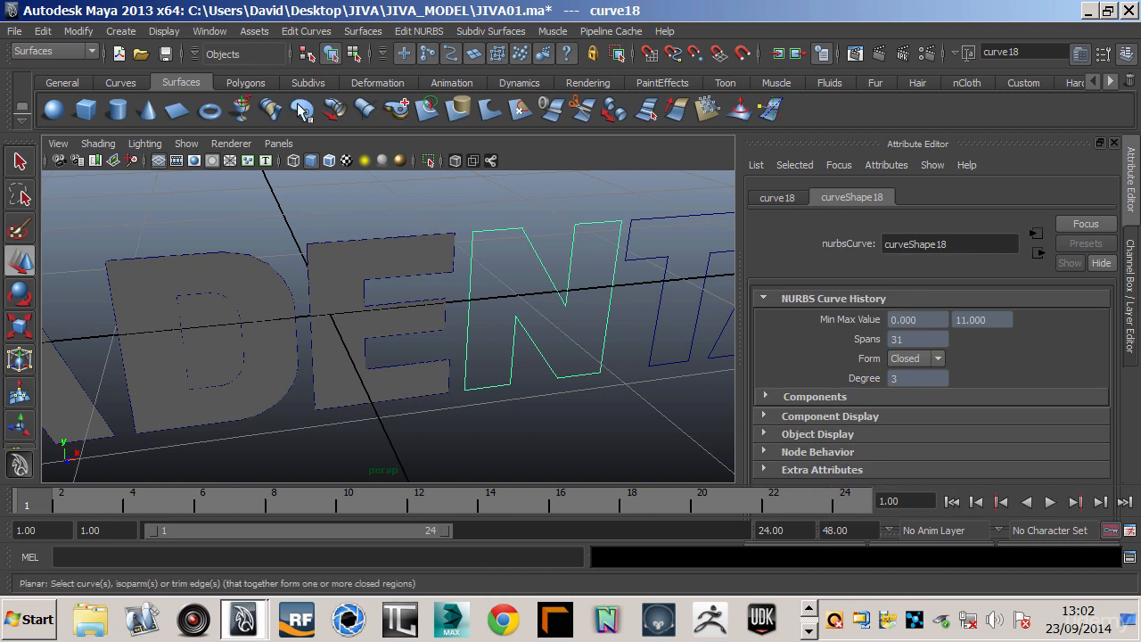
left_click(303, 110)
left_click_drag(629, 314, 340, 339, "alt")
left_click(455, 241)
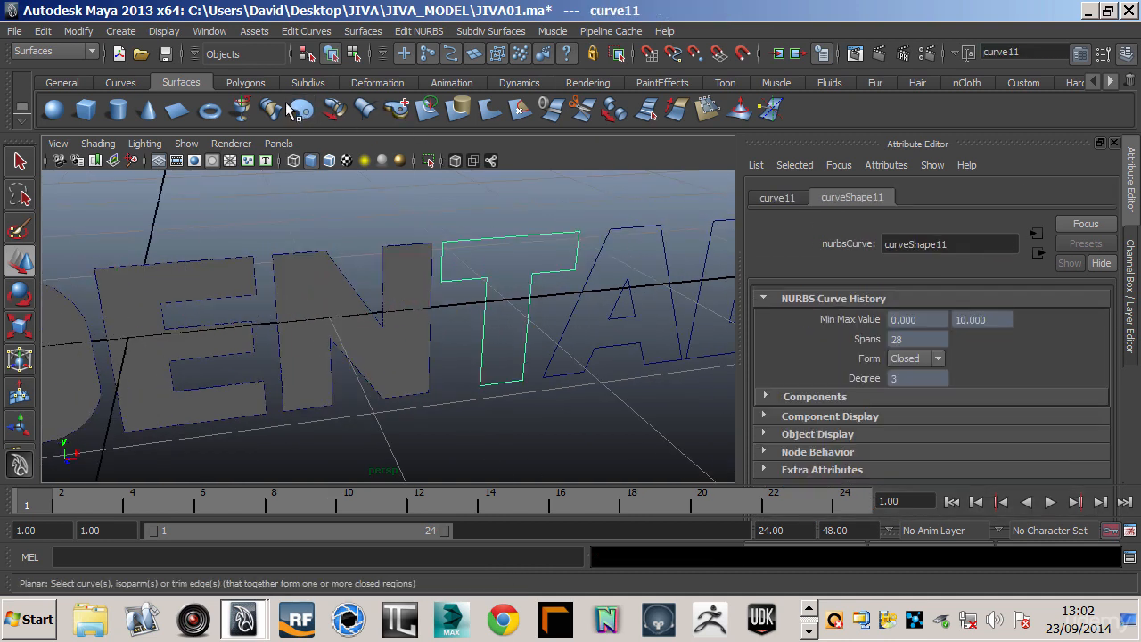
left_click(303, 110)
left_click_drag(575, 267, 465, 308, "alt")
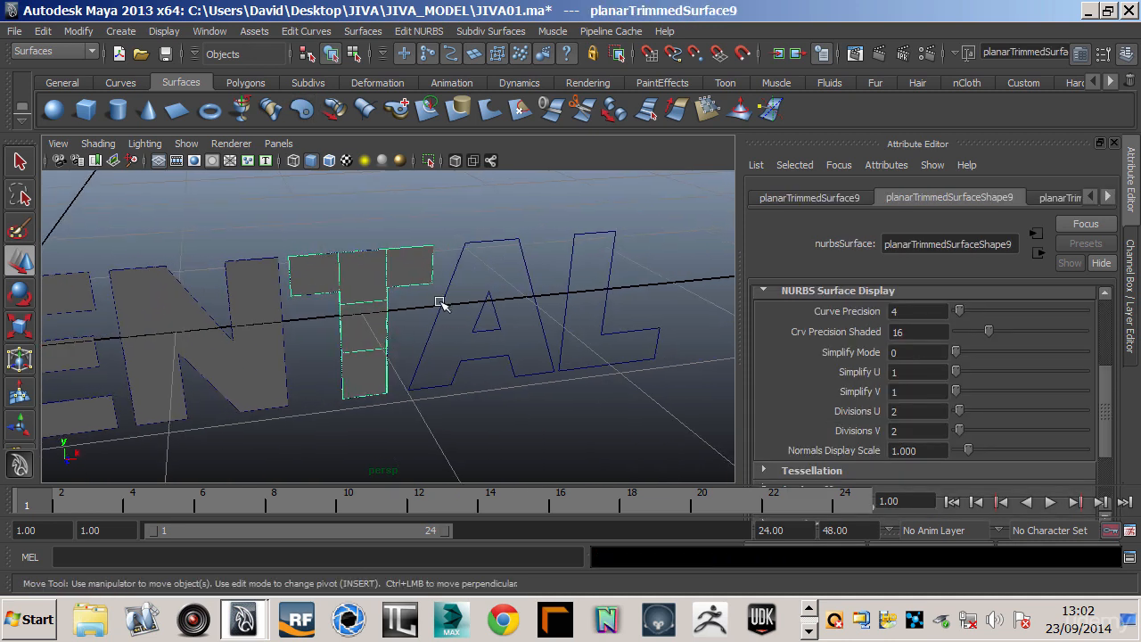
left_click(438, 301)
middle_click_drag(259, 337, 833, 203, "alt")
middle_click_drag(364, 355, 565, 354, "alt")
middle_click_drag(503, 328, 131, 418, "alt")
mouse_move(606, 368)
middle_mouse_down("alt")
mouse_move(369, 377)
mouse_move(434, 376)
middle_mouse_up("alt")
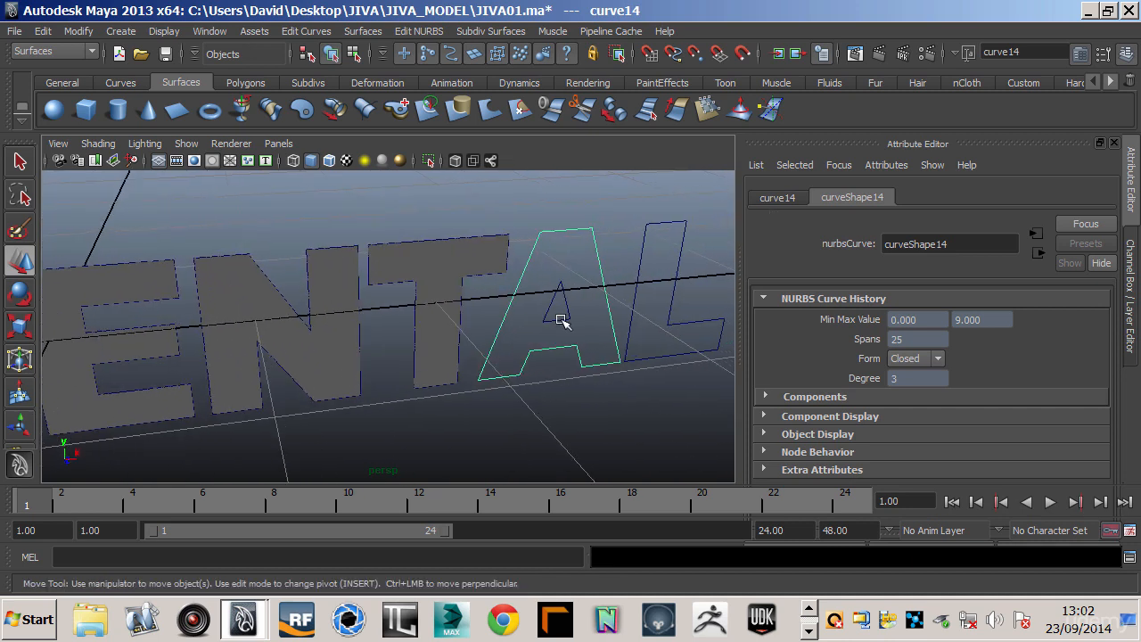
- Create a planar surface from the letter L's outline curve, with Divisions U at 2 and Divisions V at 3, and deselect it
left_click(637, 282)
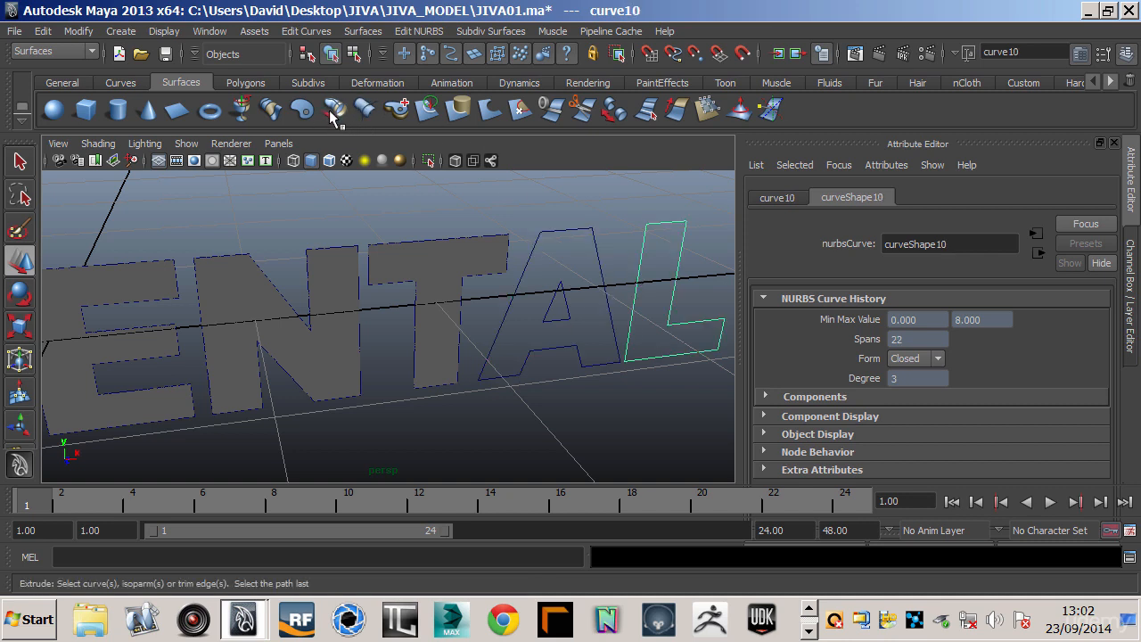
left_click(302, 108)
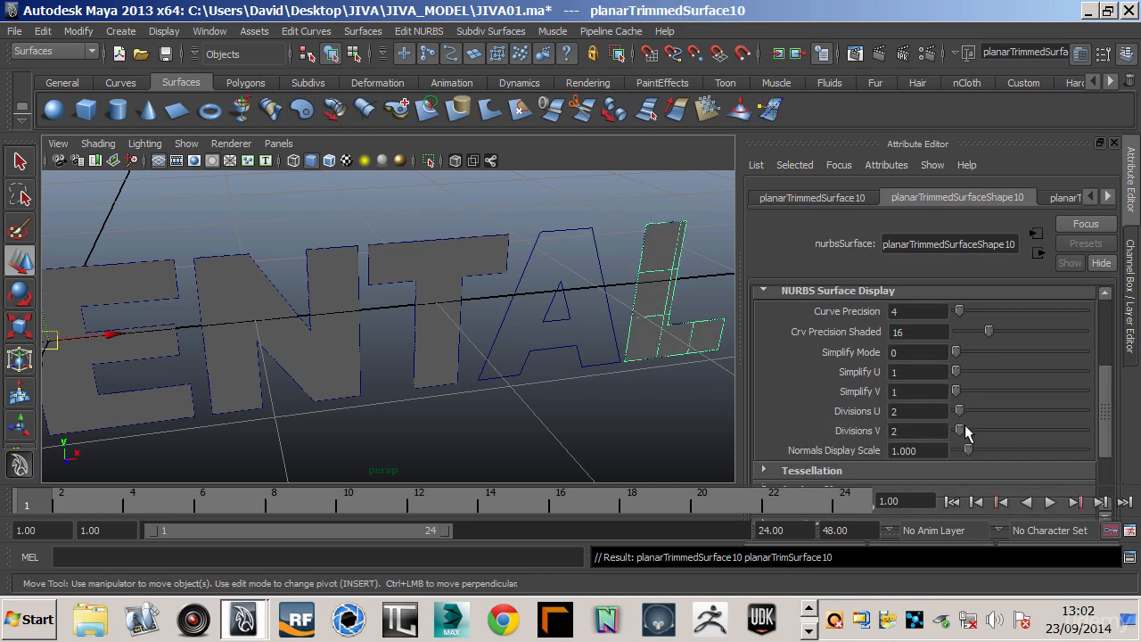
left_click_drag(960, 432, 960, 416)
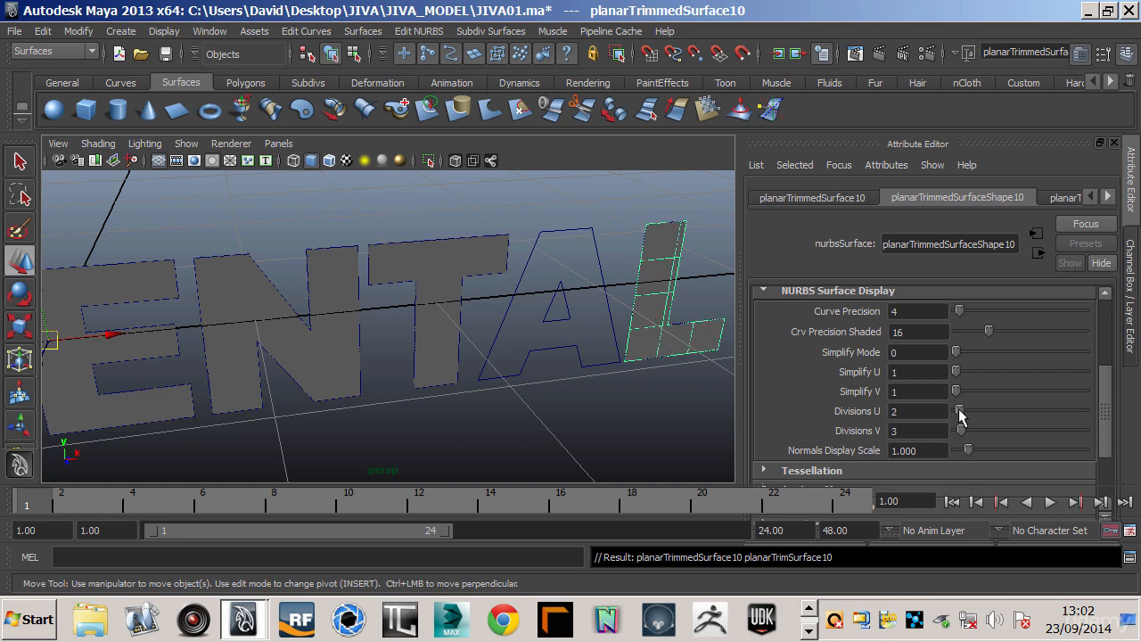
left_click(642, 427)
- Examine the whole row of logo letters from a distance and select the J surface to inspect its divisions up close
right_click_drag(651, 386, 169, 415, "alt")
middle_click_drag(364, 401, 571, 343, "alt")
left_click_drag(571, 343, 427, 377, "alt")
left_click(208, 359)
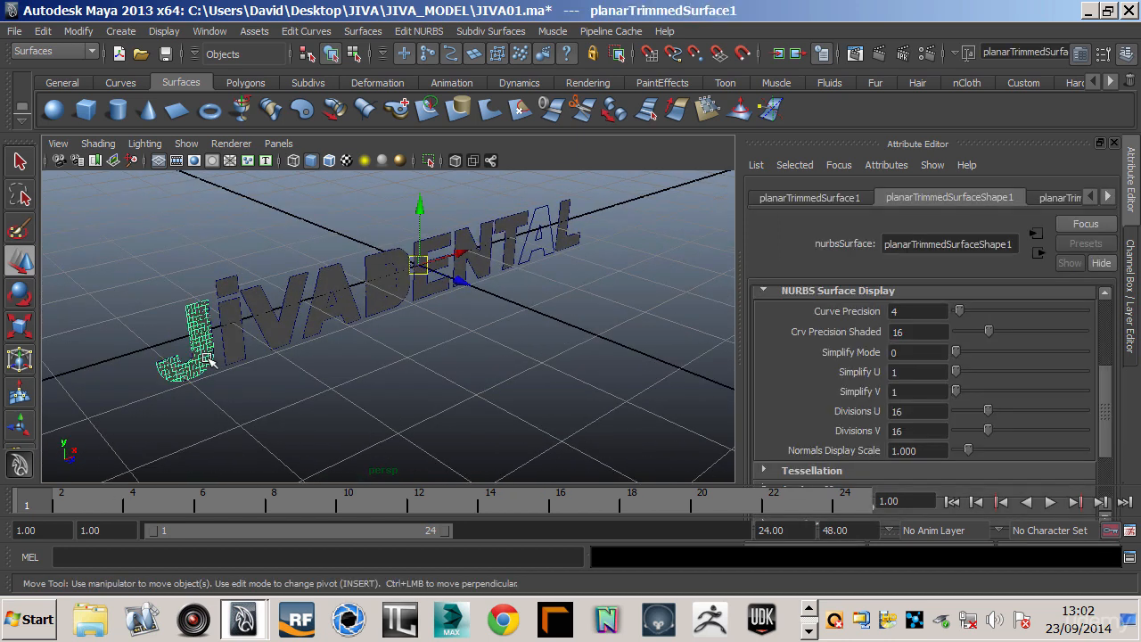
left_click_drag(267, 367, 208, 372, "alt")
right_click_drag(208, 371, 462, 310, "alt")
middle_click_drag(462, 310, 563, 382, "alt")
right_click_drag(562, 382, 473, 366, "alt")
left_click_drag(464, 375, 387, 377, "alt")
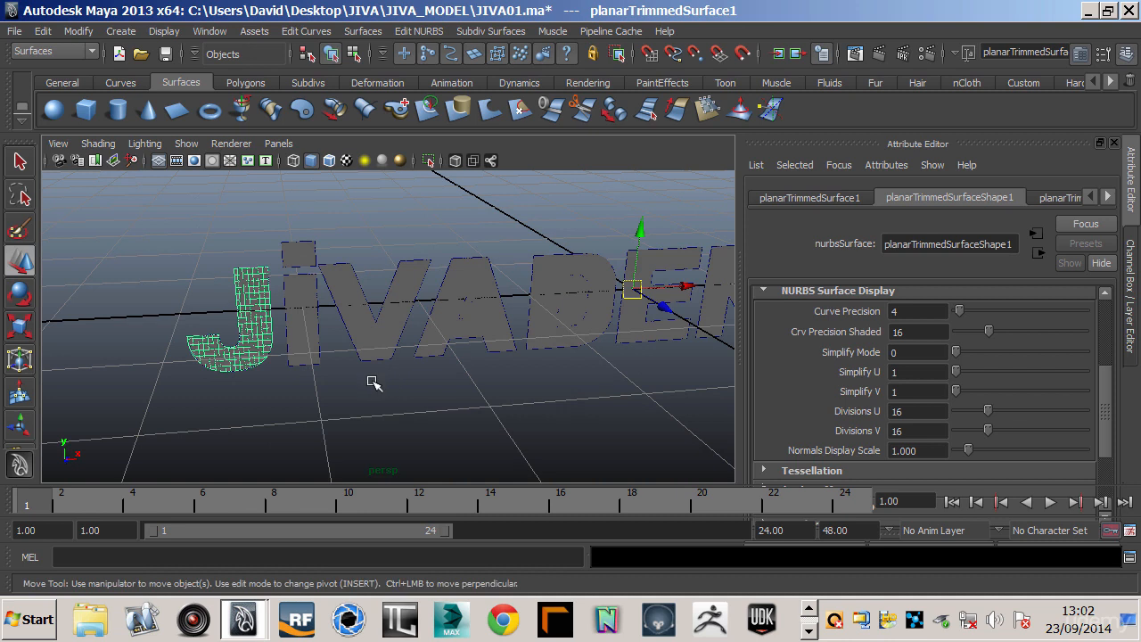
- Look over the full logo from another angle and select the first A and the D surfaces in turn to compare their divisions
middle_click_drag(489, 383, 353, 393, "alt")
right_click_drag(578, 414, 465, 396, "alt")
middle_click_drag(502, 375, 407, 363, "alt")
left_click_drag(438, 391, 494, 380, "alt")
middle_click_drag(407, 385, 515, 371, "alt")
left_click(303, 332)
left_click(375, 307)
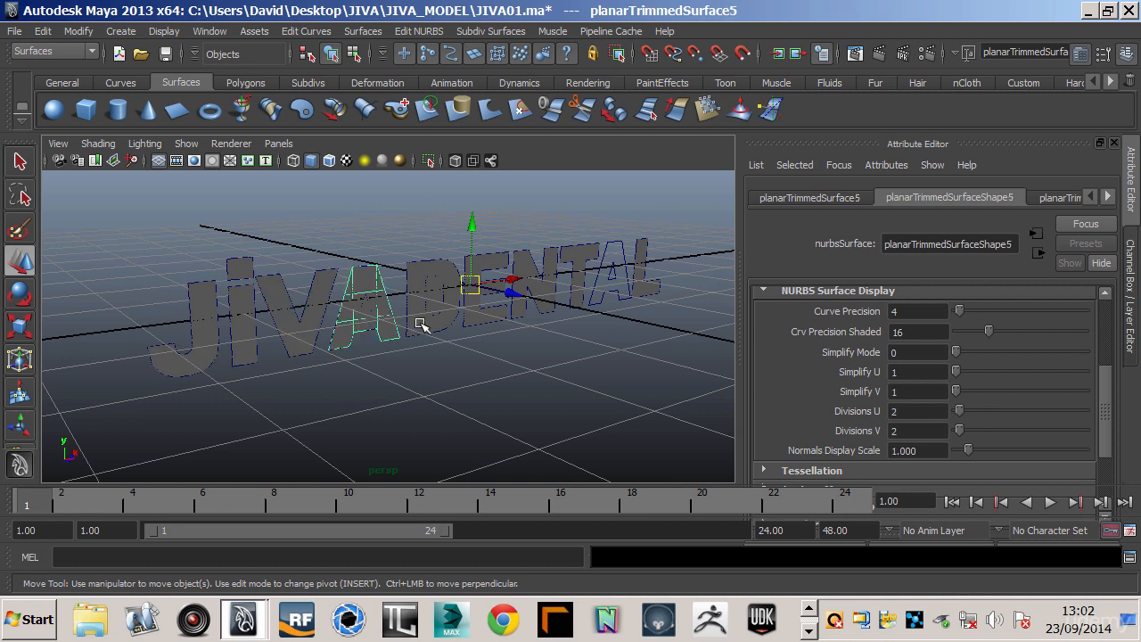
left_click(441, 325)
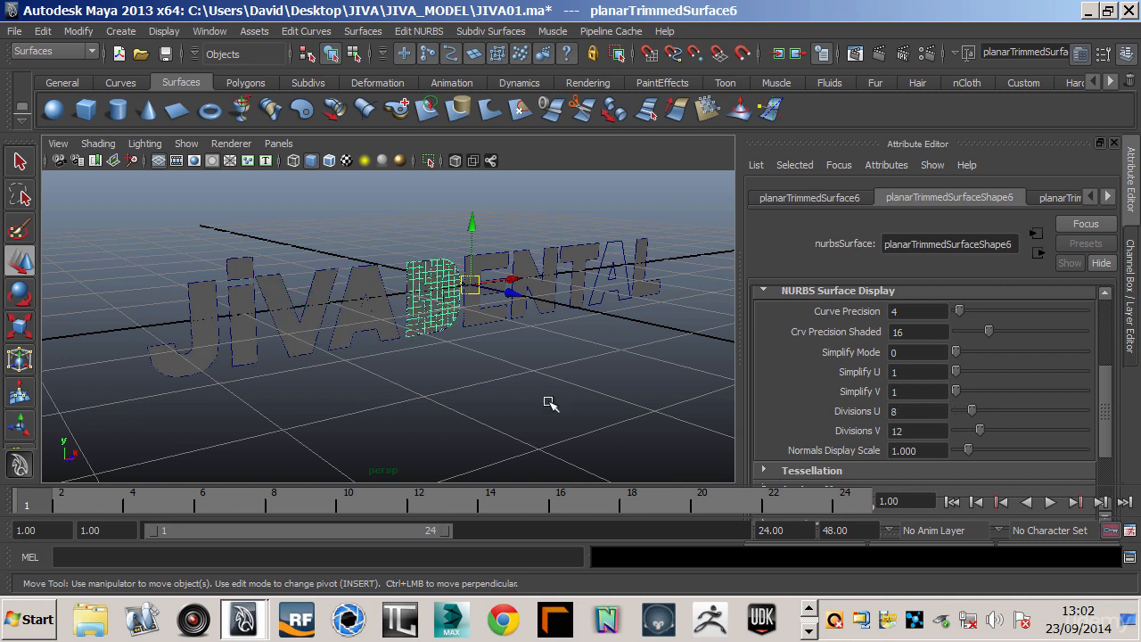